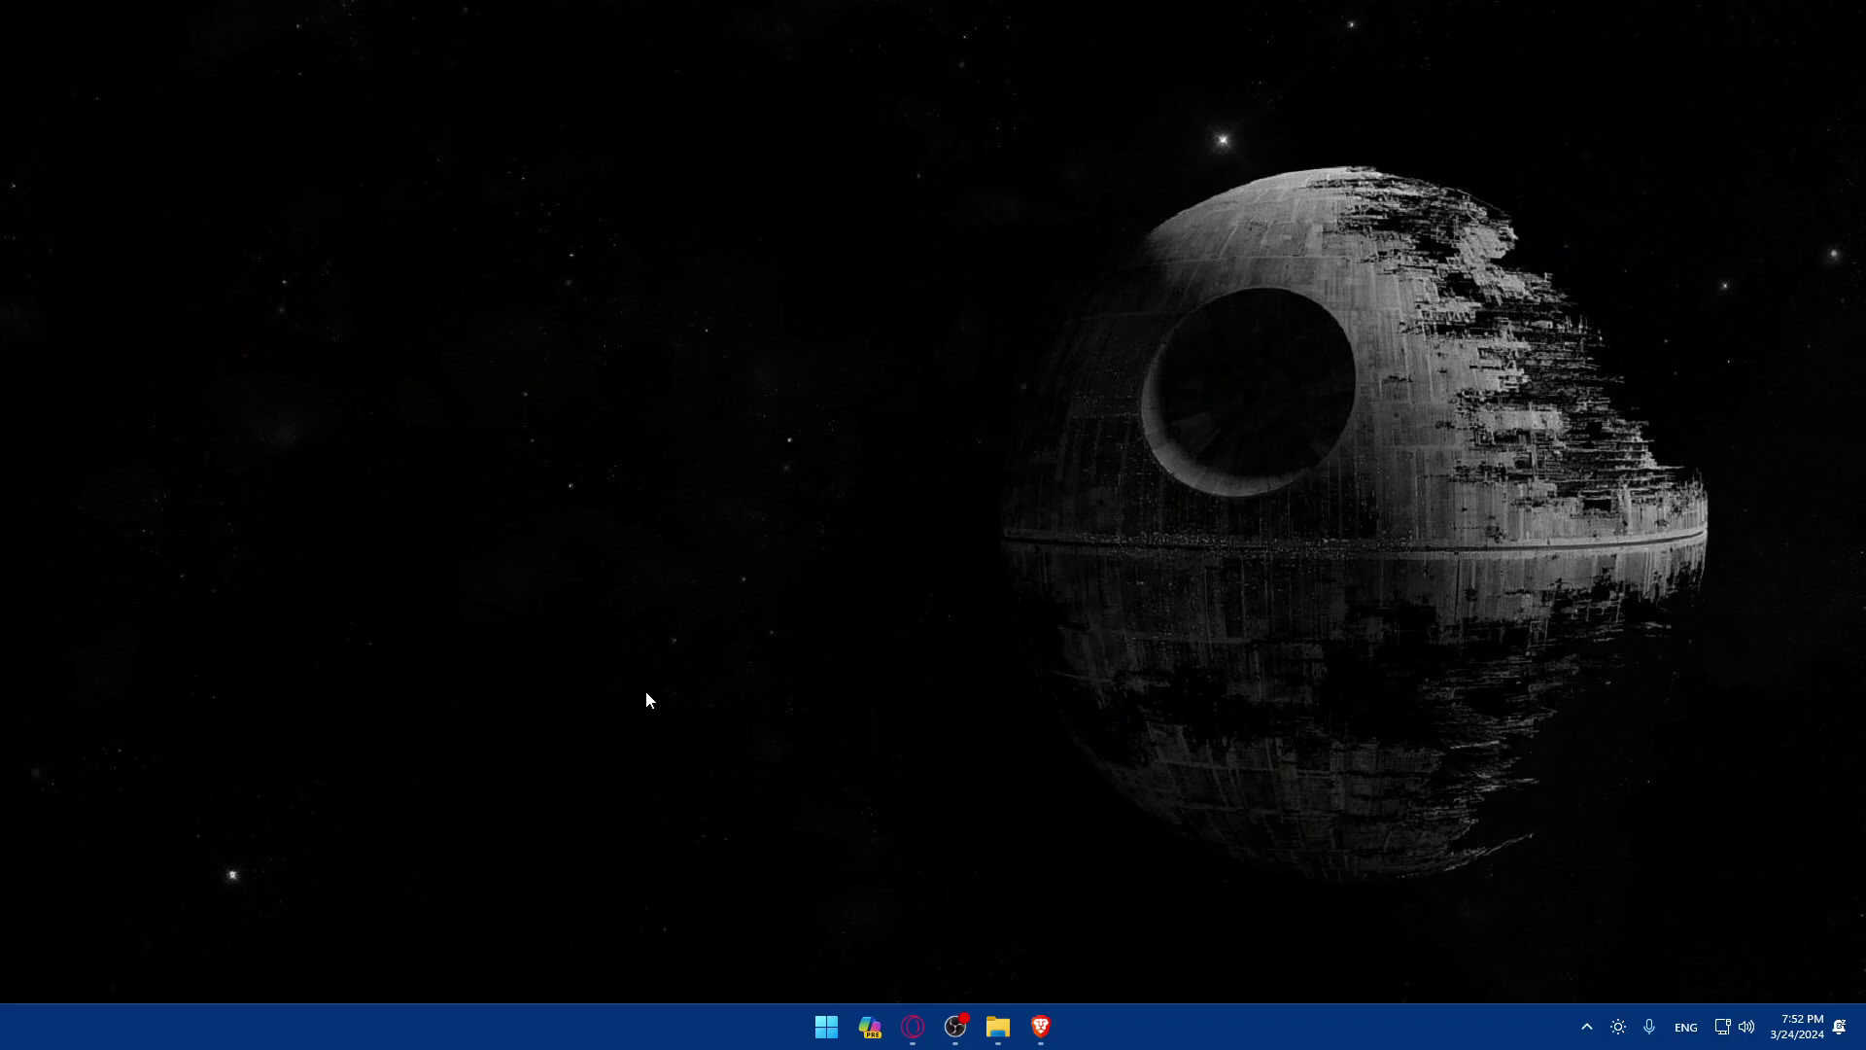
Launch Brave on a new tab, rearrange its window, and enter webull.com.
left_click(1040, 1026)
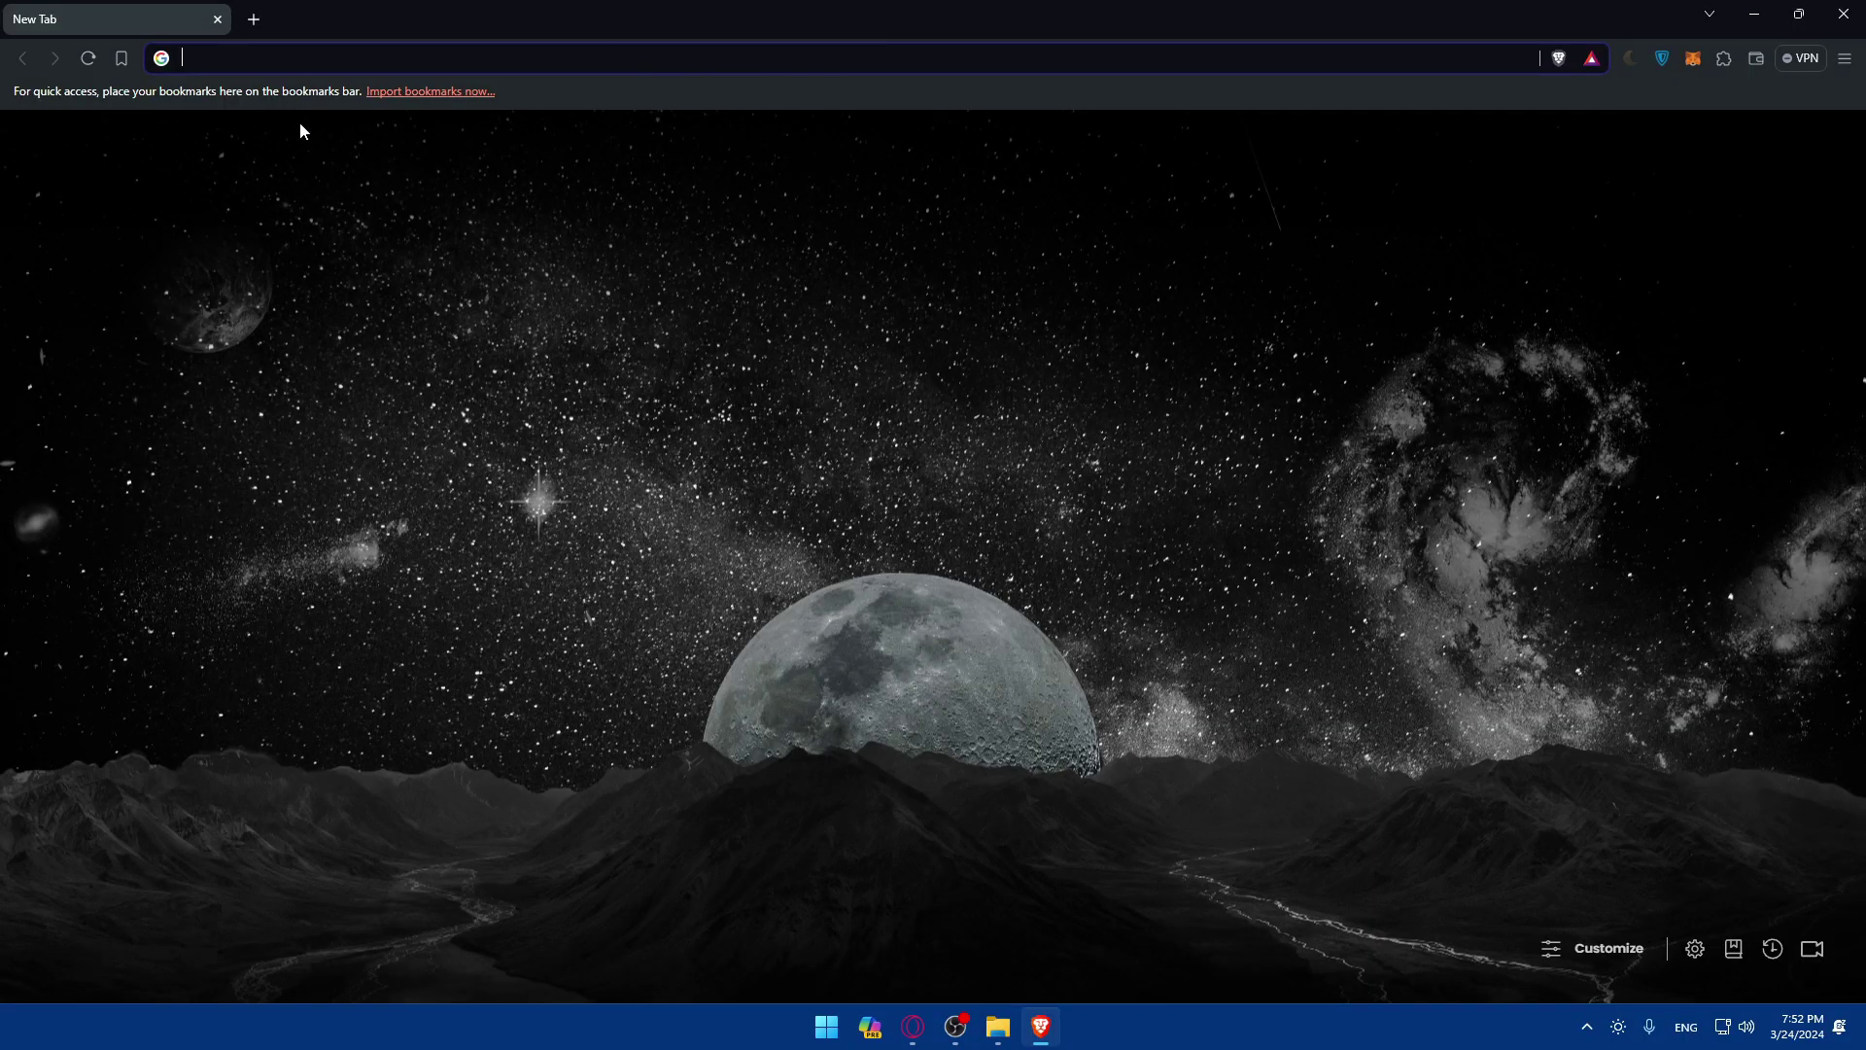
left_click(1755, 13)
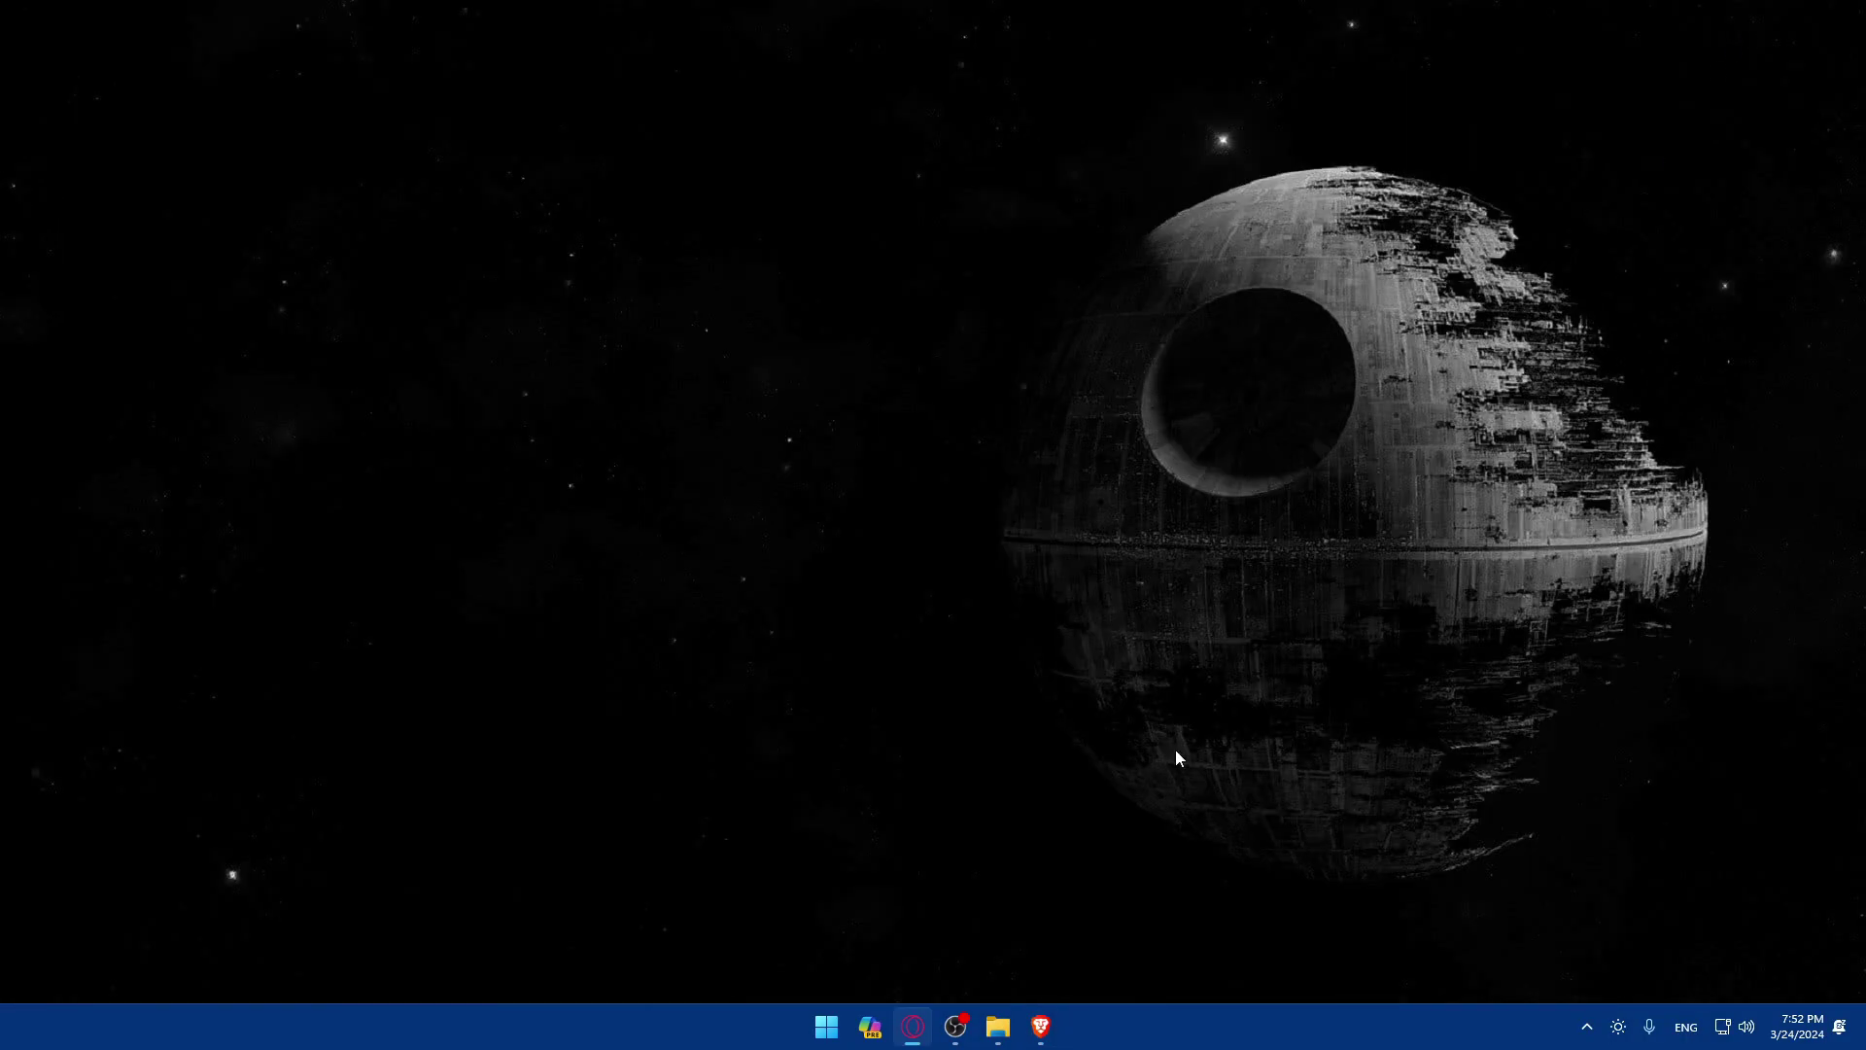
left_click(1038, 1026)
left_click(1038, 1028)
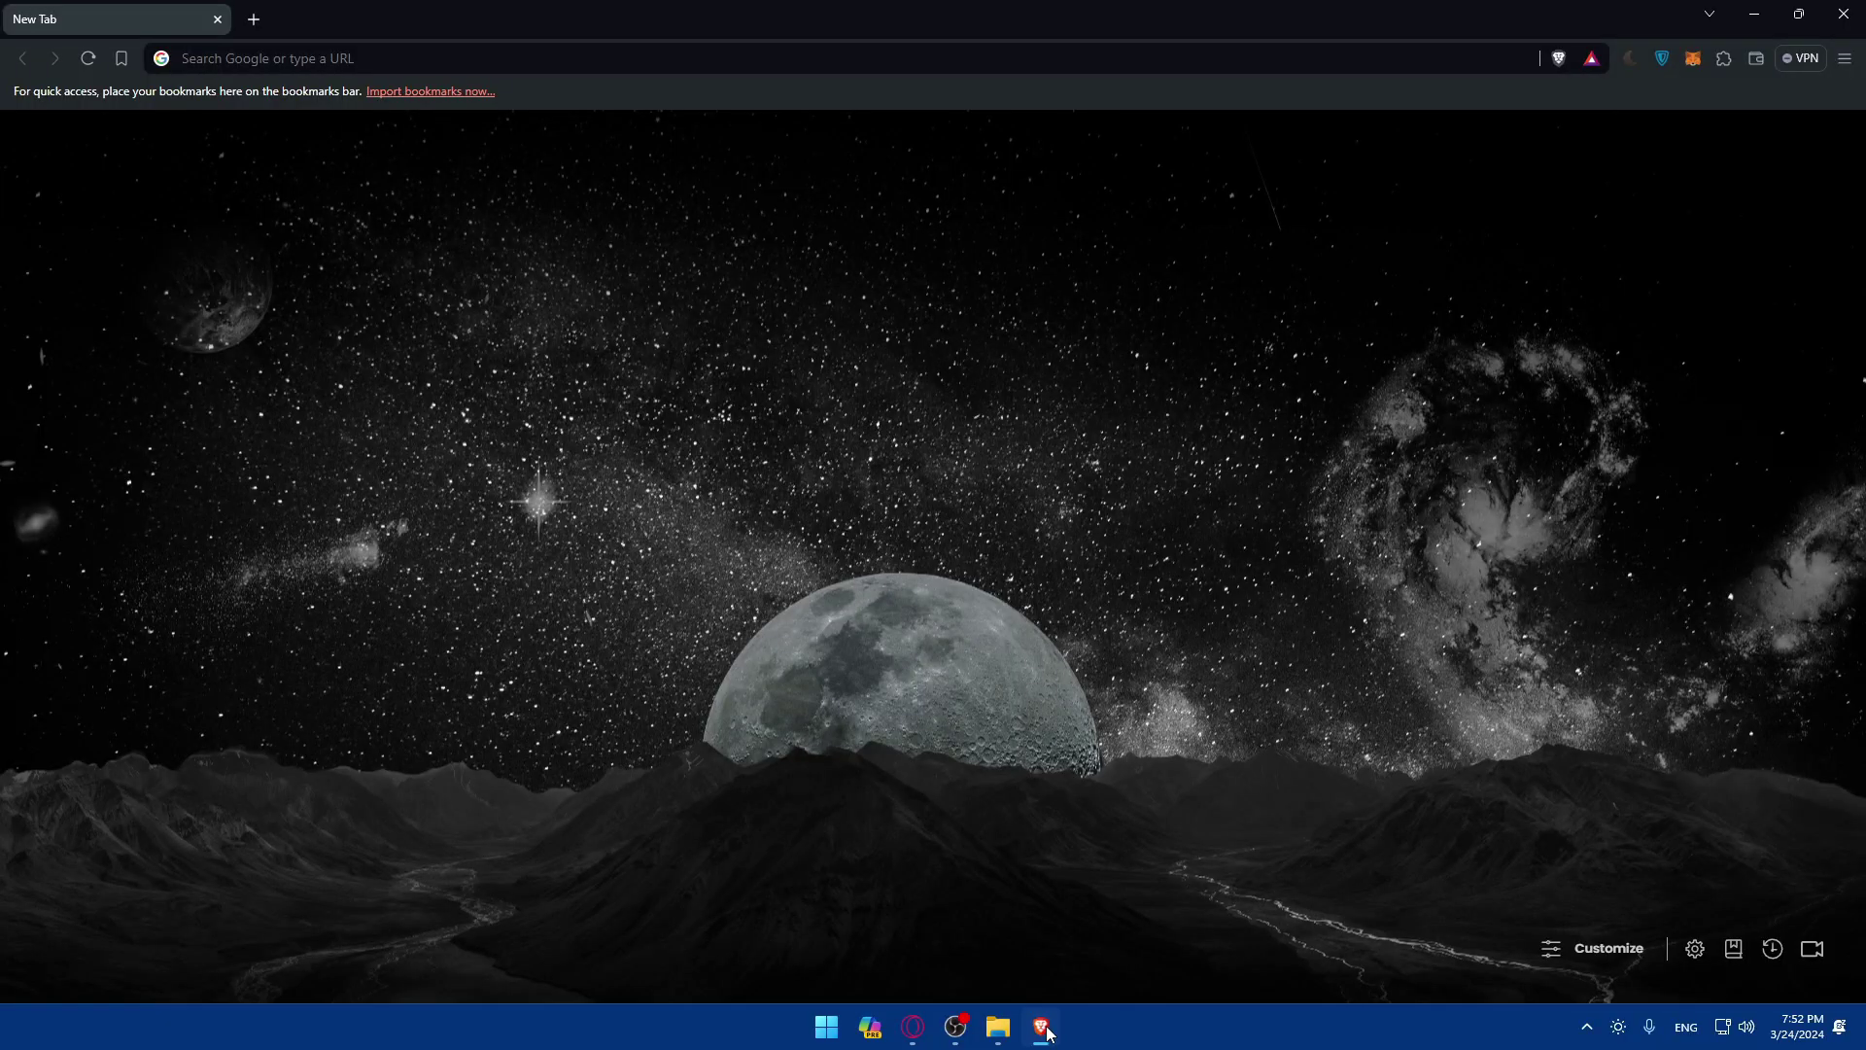
mouse_move(1038, 1027)
left_mouse_down()
mouse_move(912, 1035)
mouse_move(1066, 1003)
left_mouse_up()
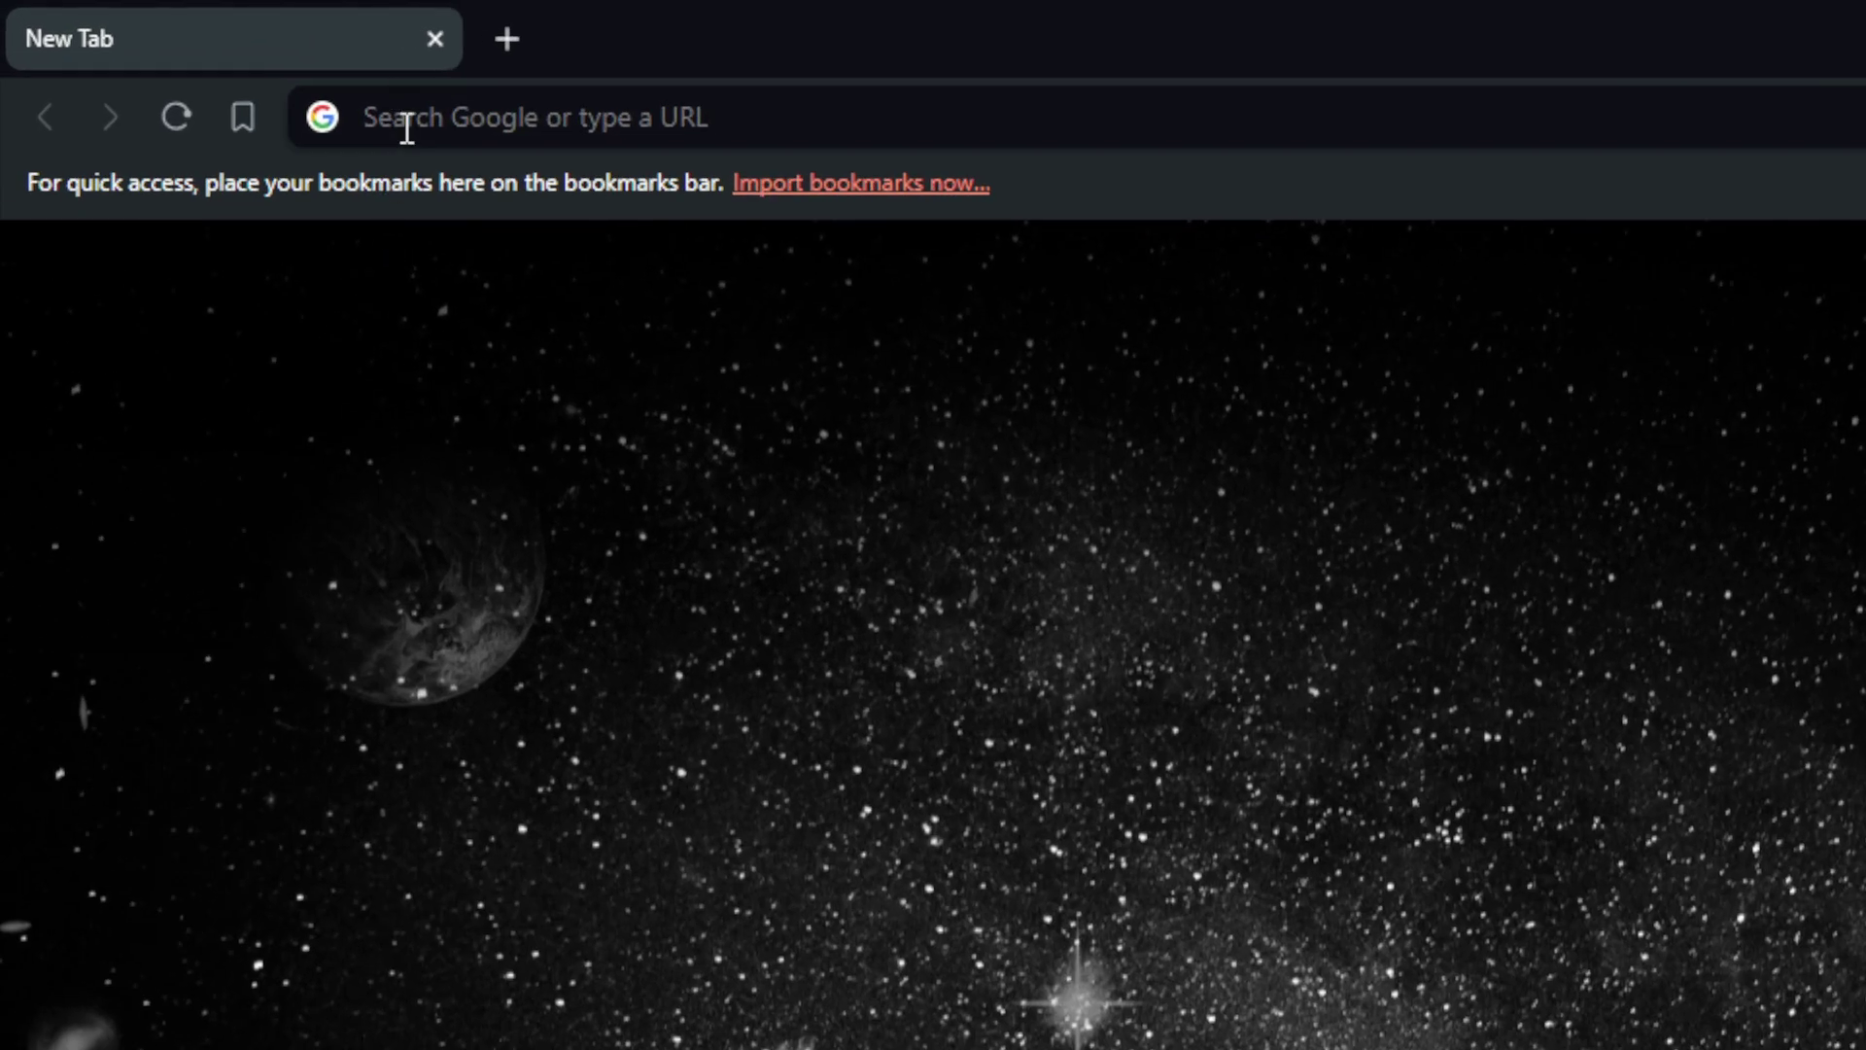
left_click(407, 118)
type("we")
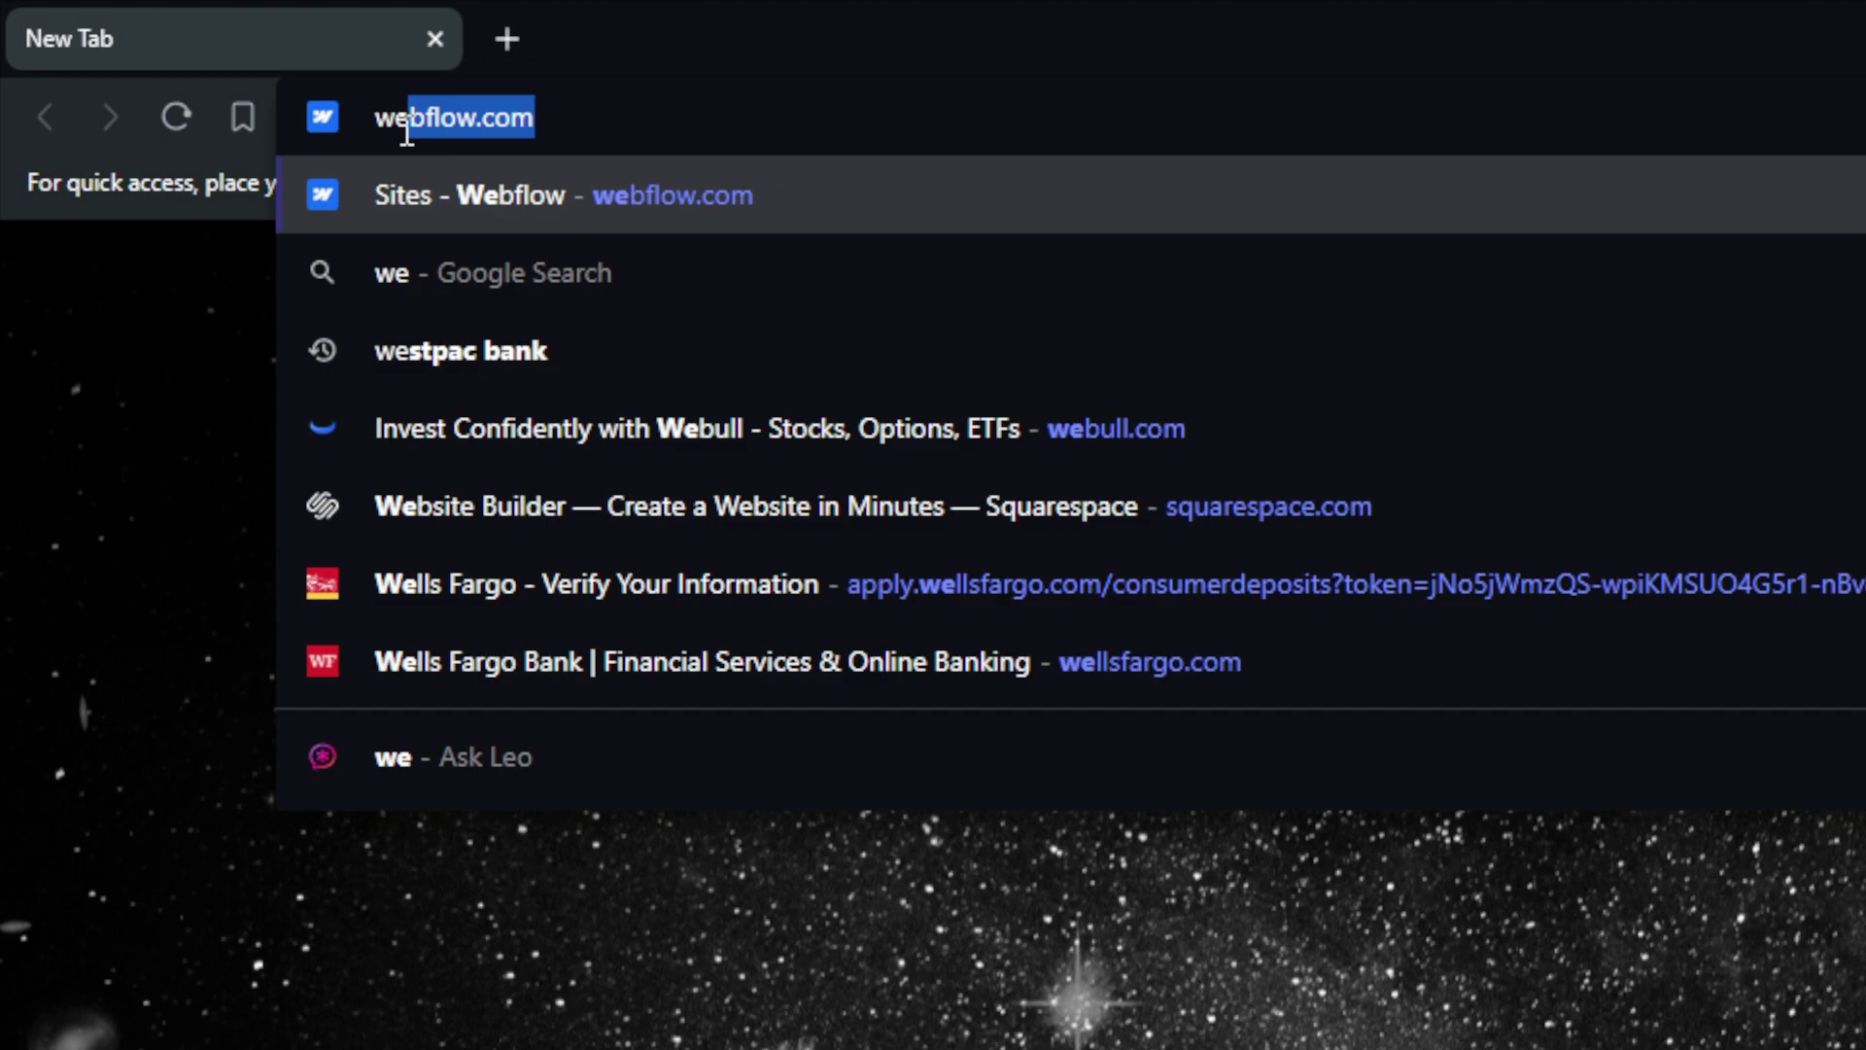
type("bull.c")
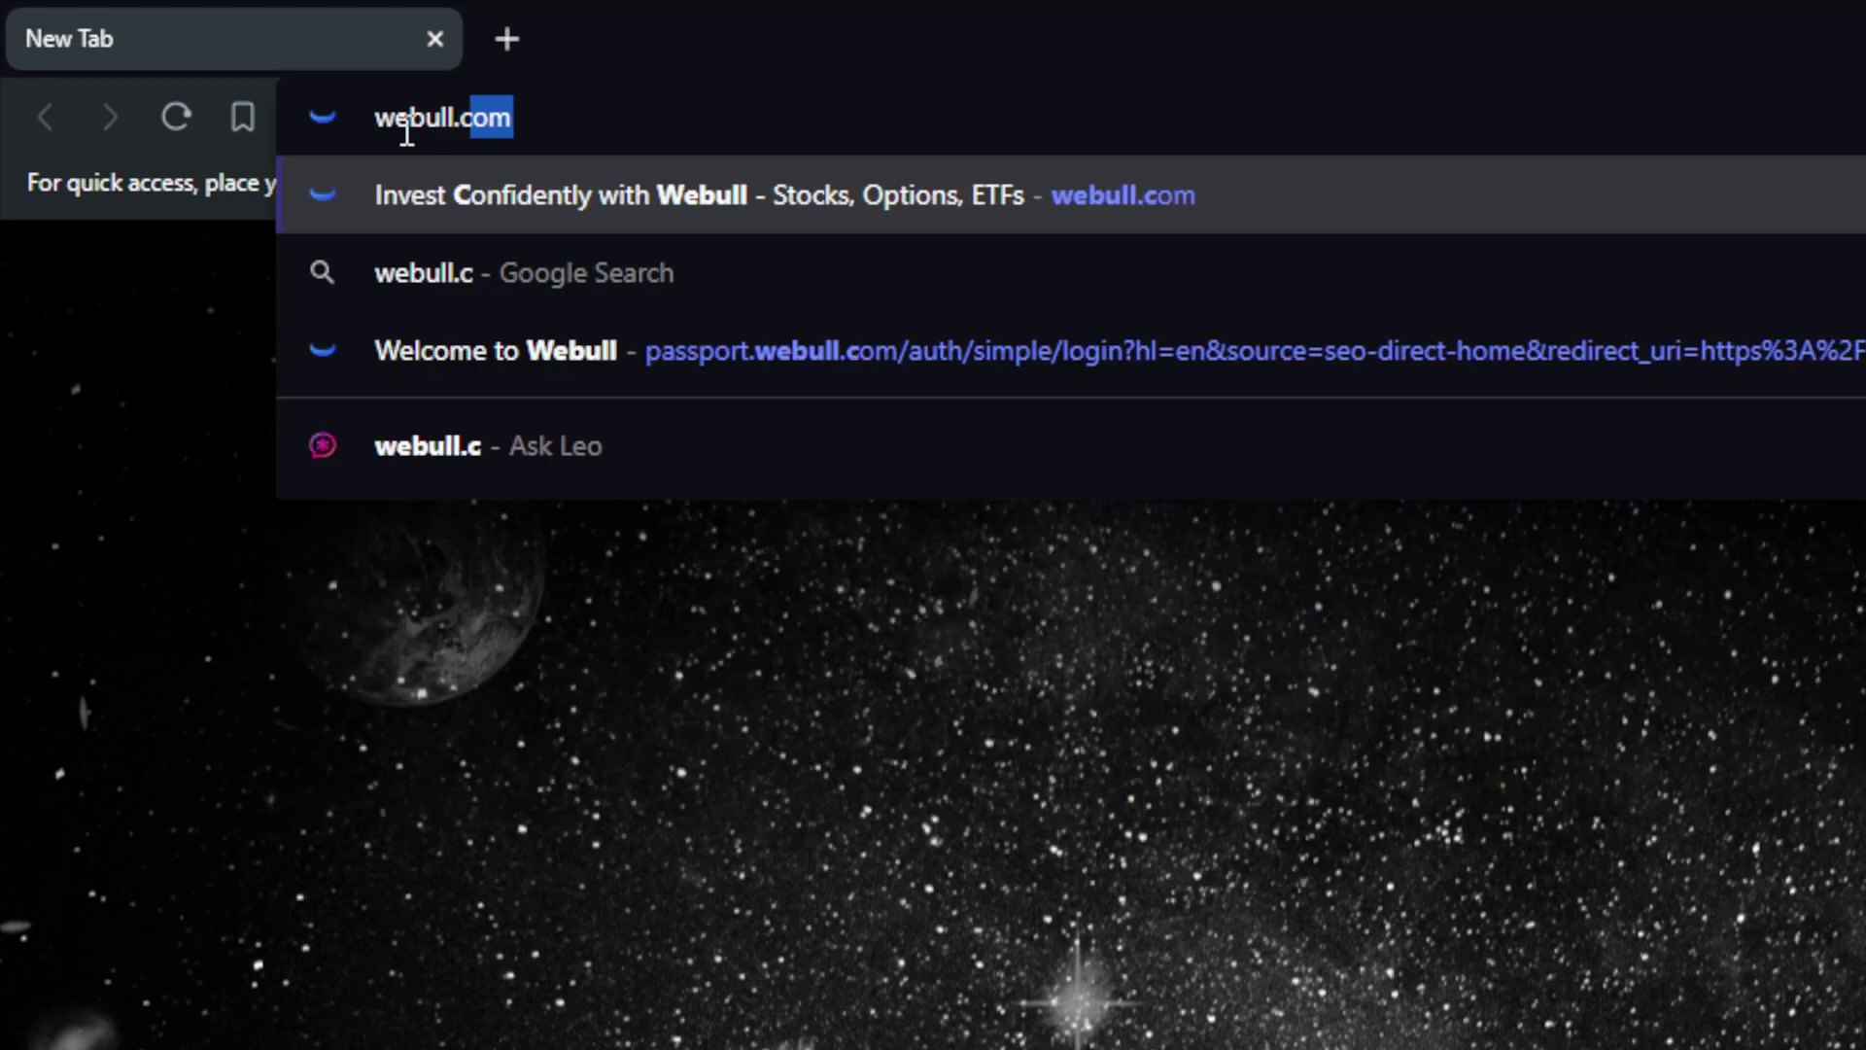
type("om")
key("Return")
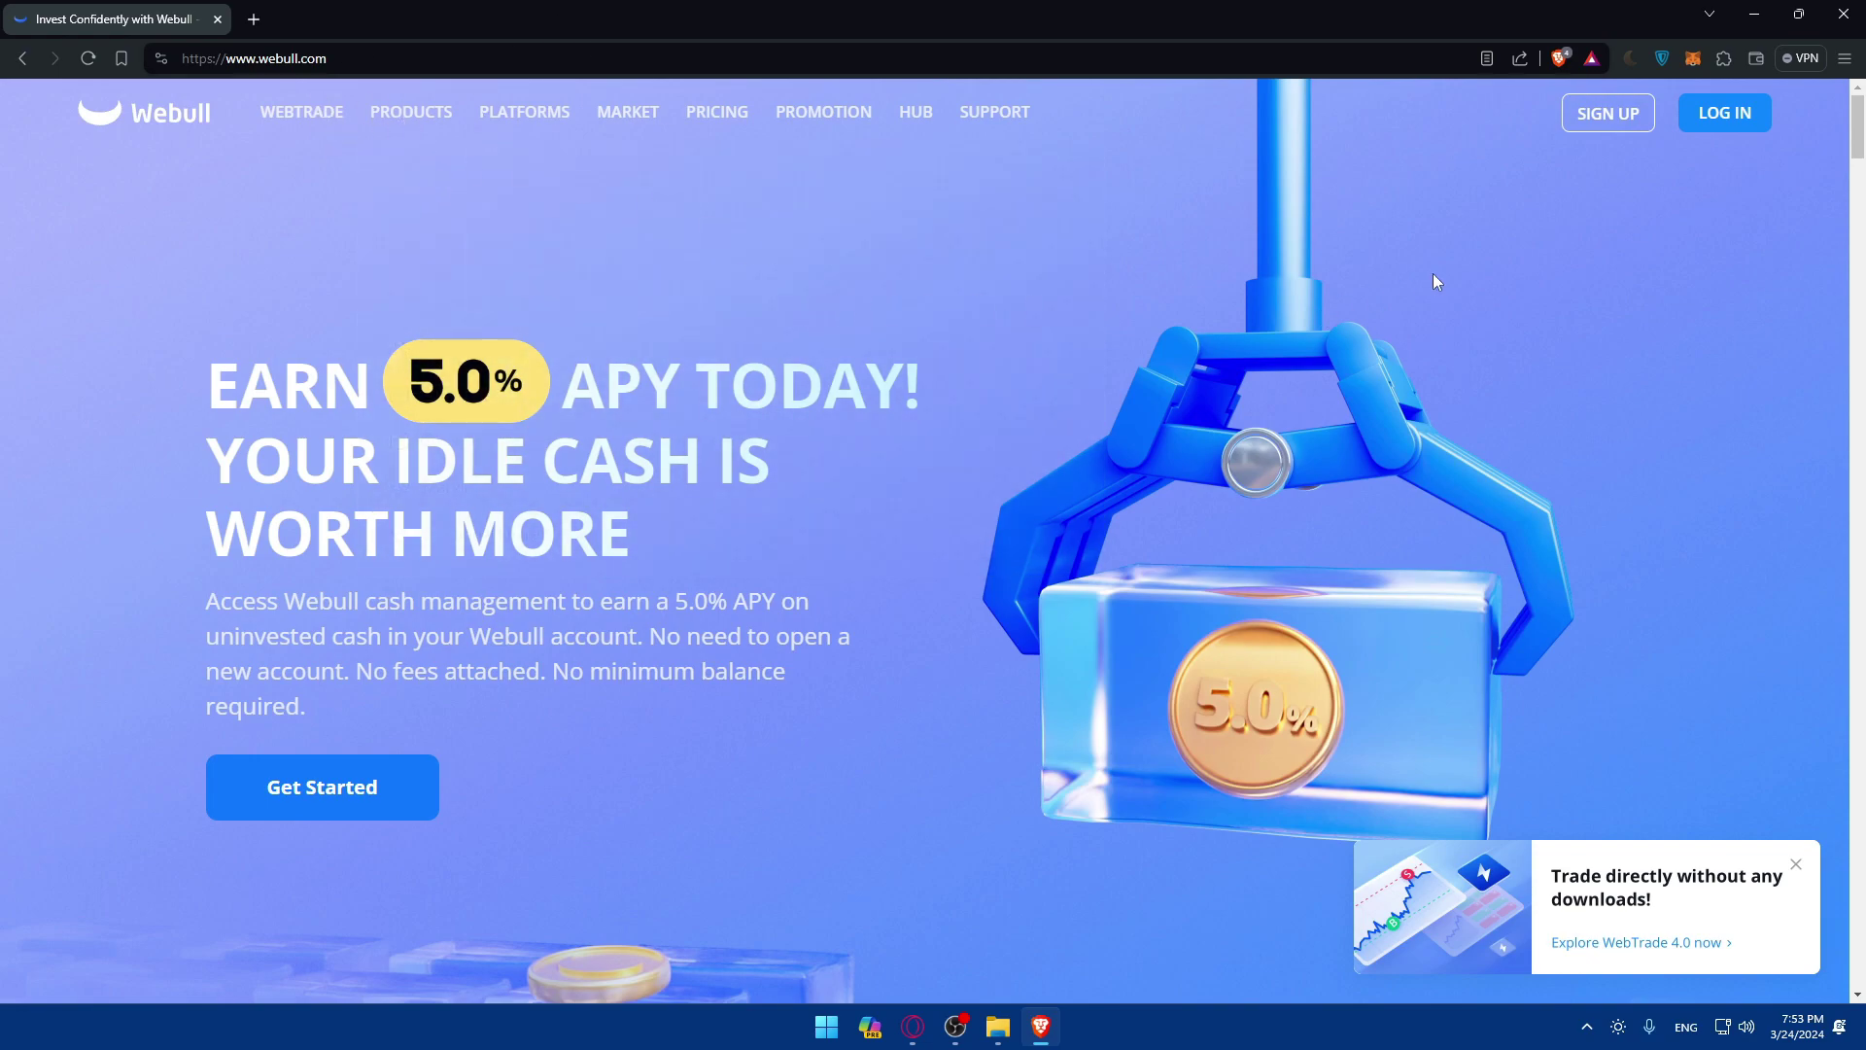
left_click(1722, 118)
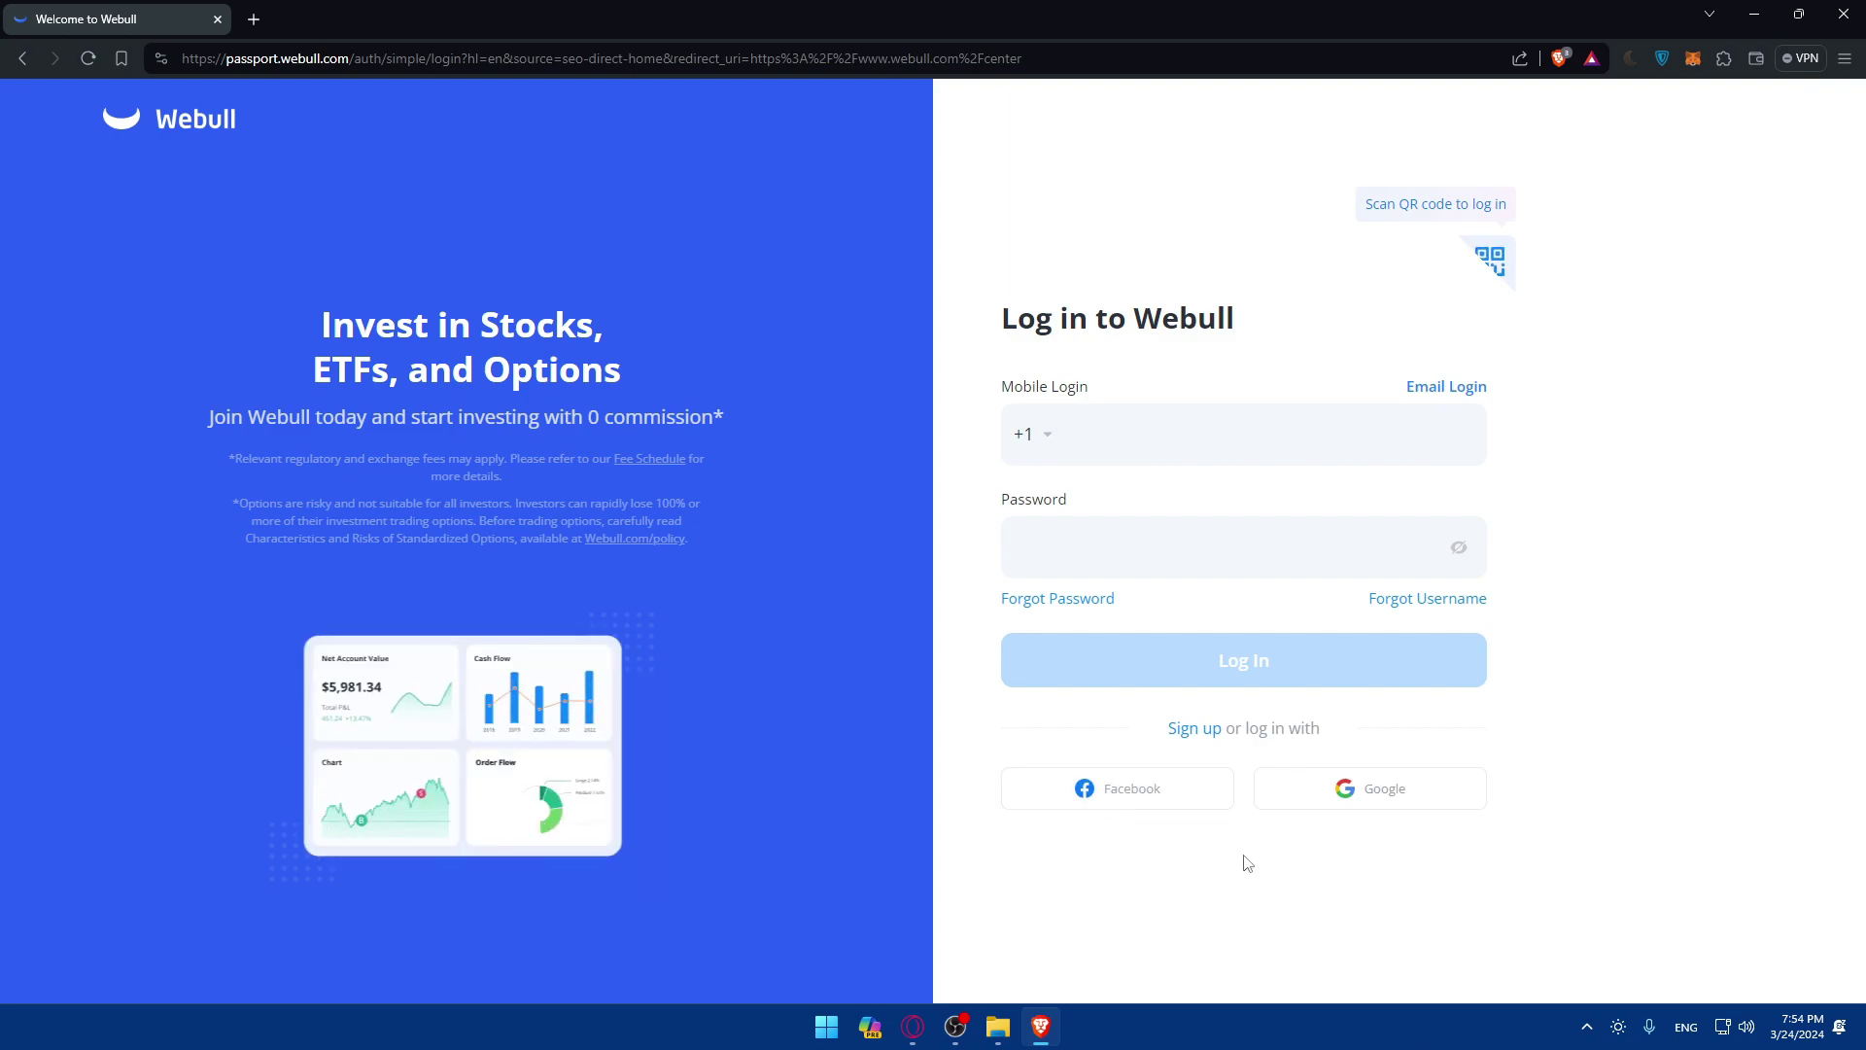
key("alt+Left")
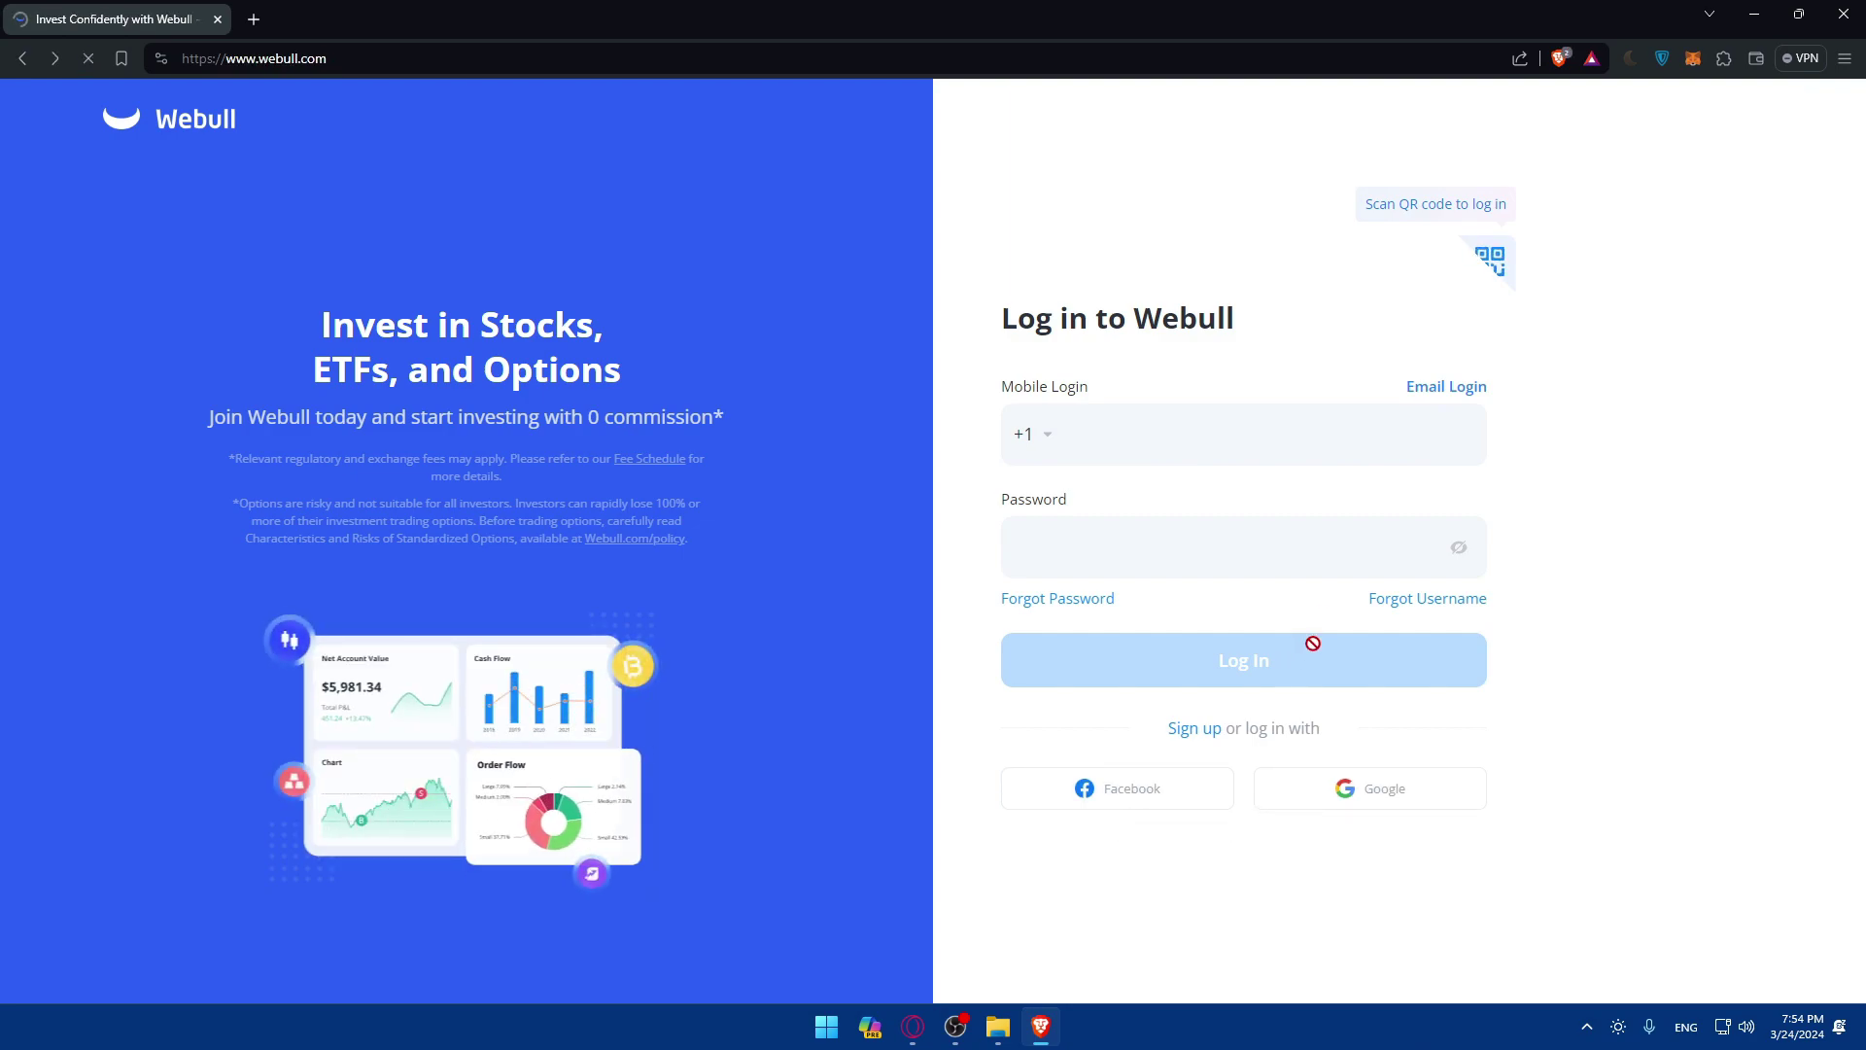
left_click(1609, 114)
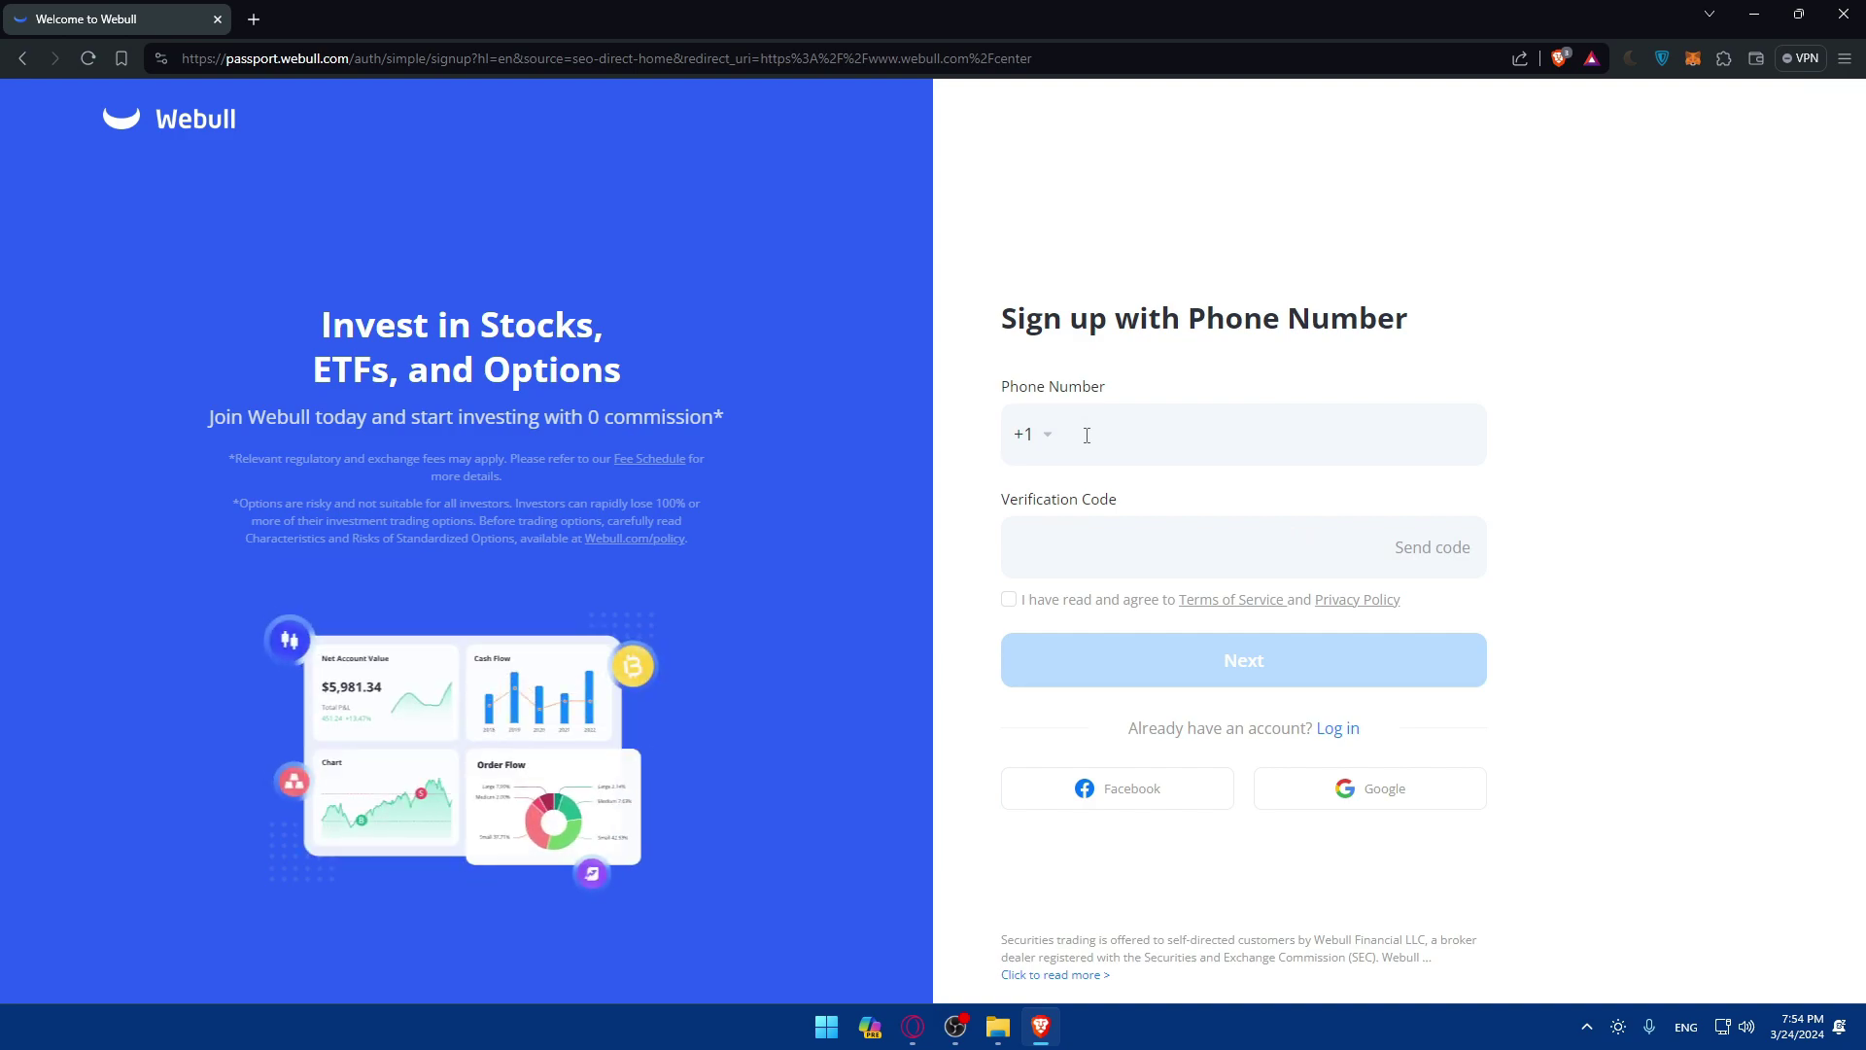
left_click(169, 119)
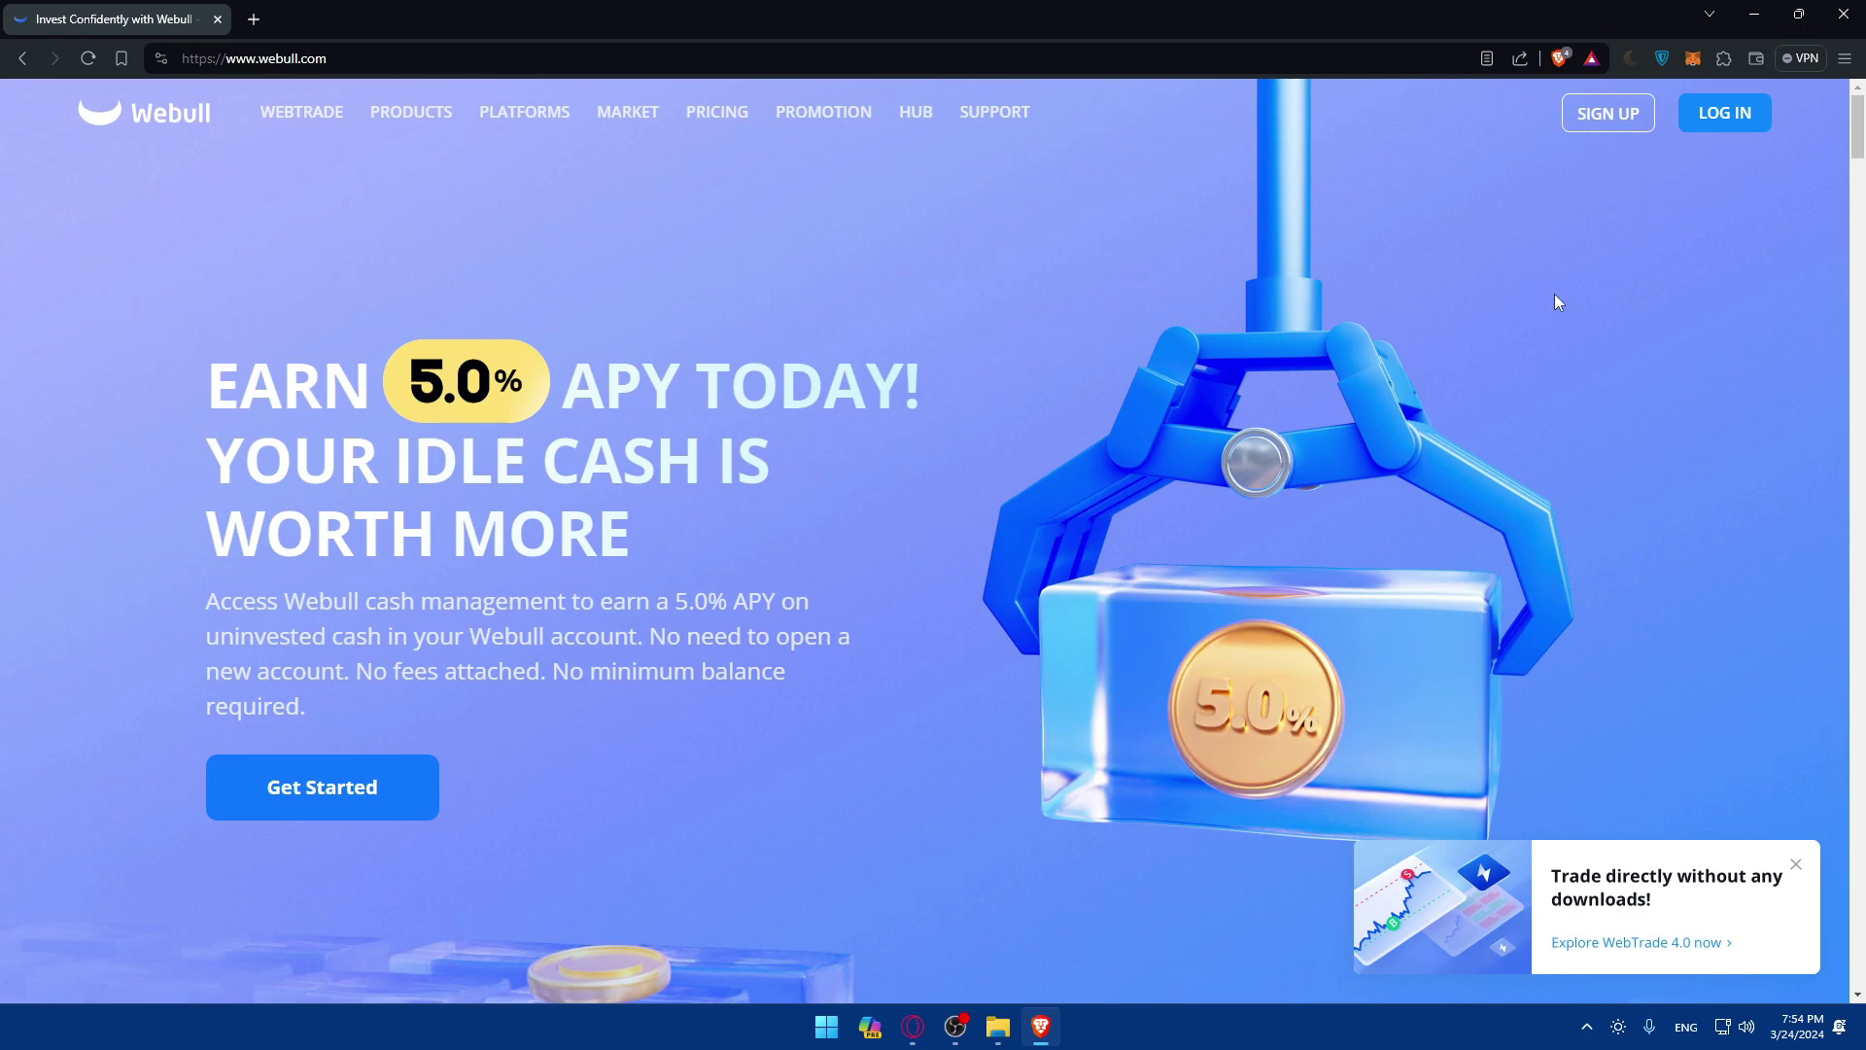
Open Webull's MARKET quotes overview.
left_click(627, 114)
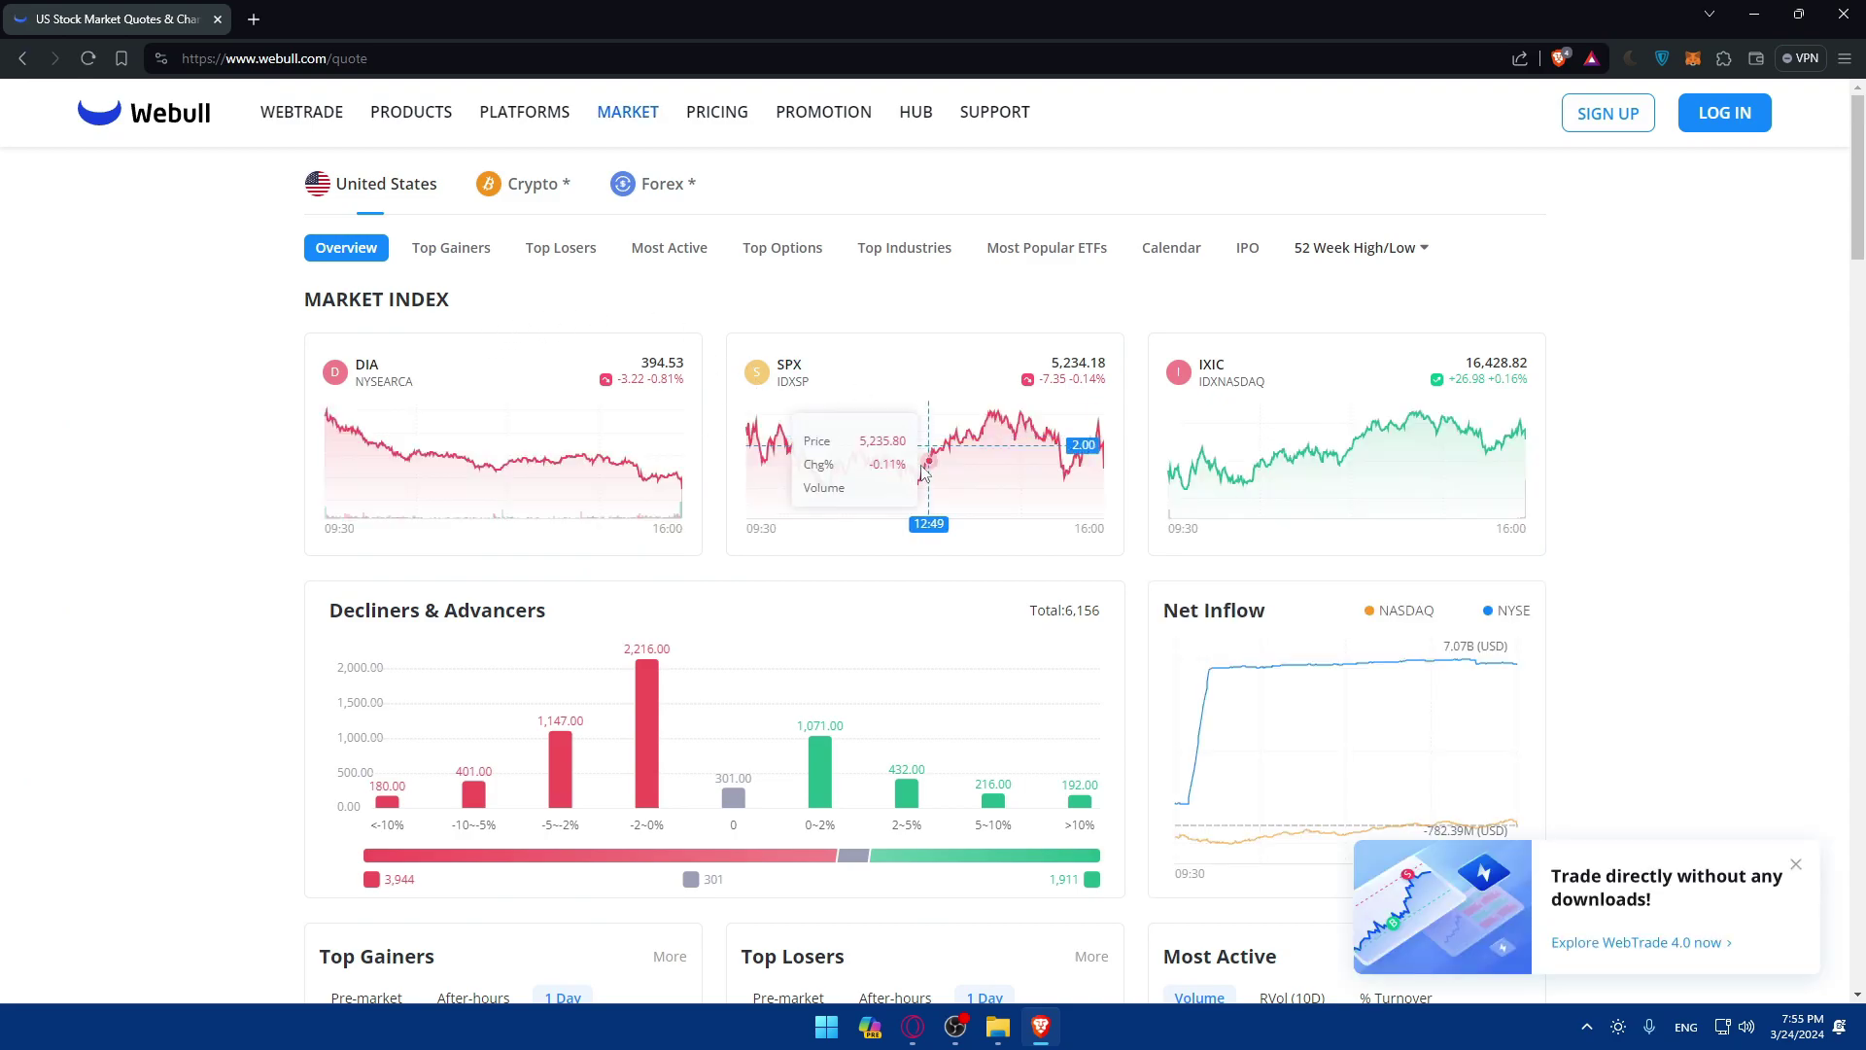
scroll(652, 488, "down", 2)
scroll(651, 488, "down", 3)
scroll(641, 489, "up", 5)
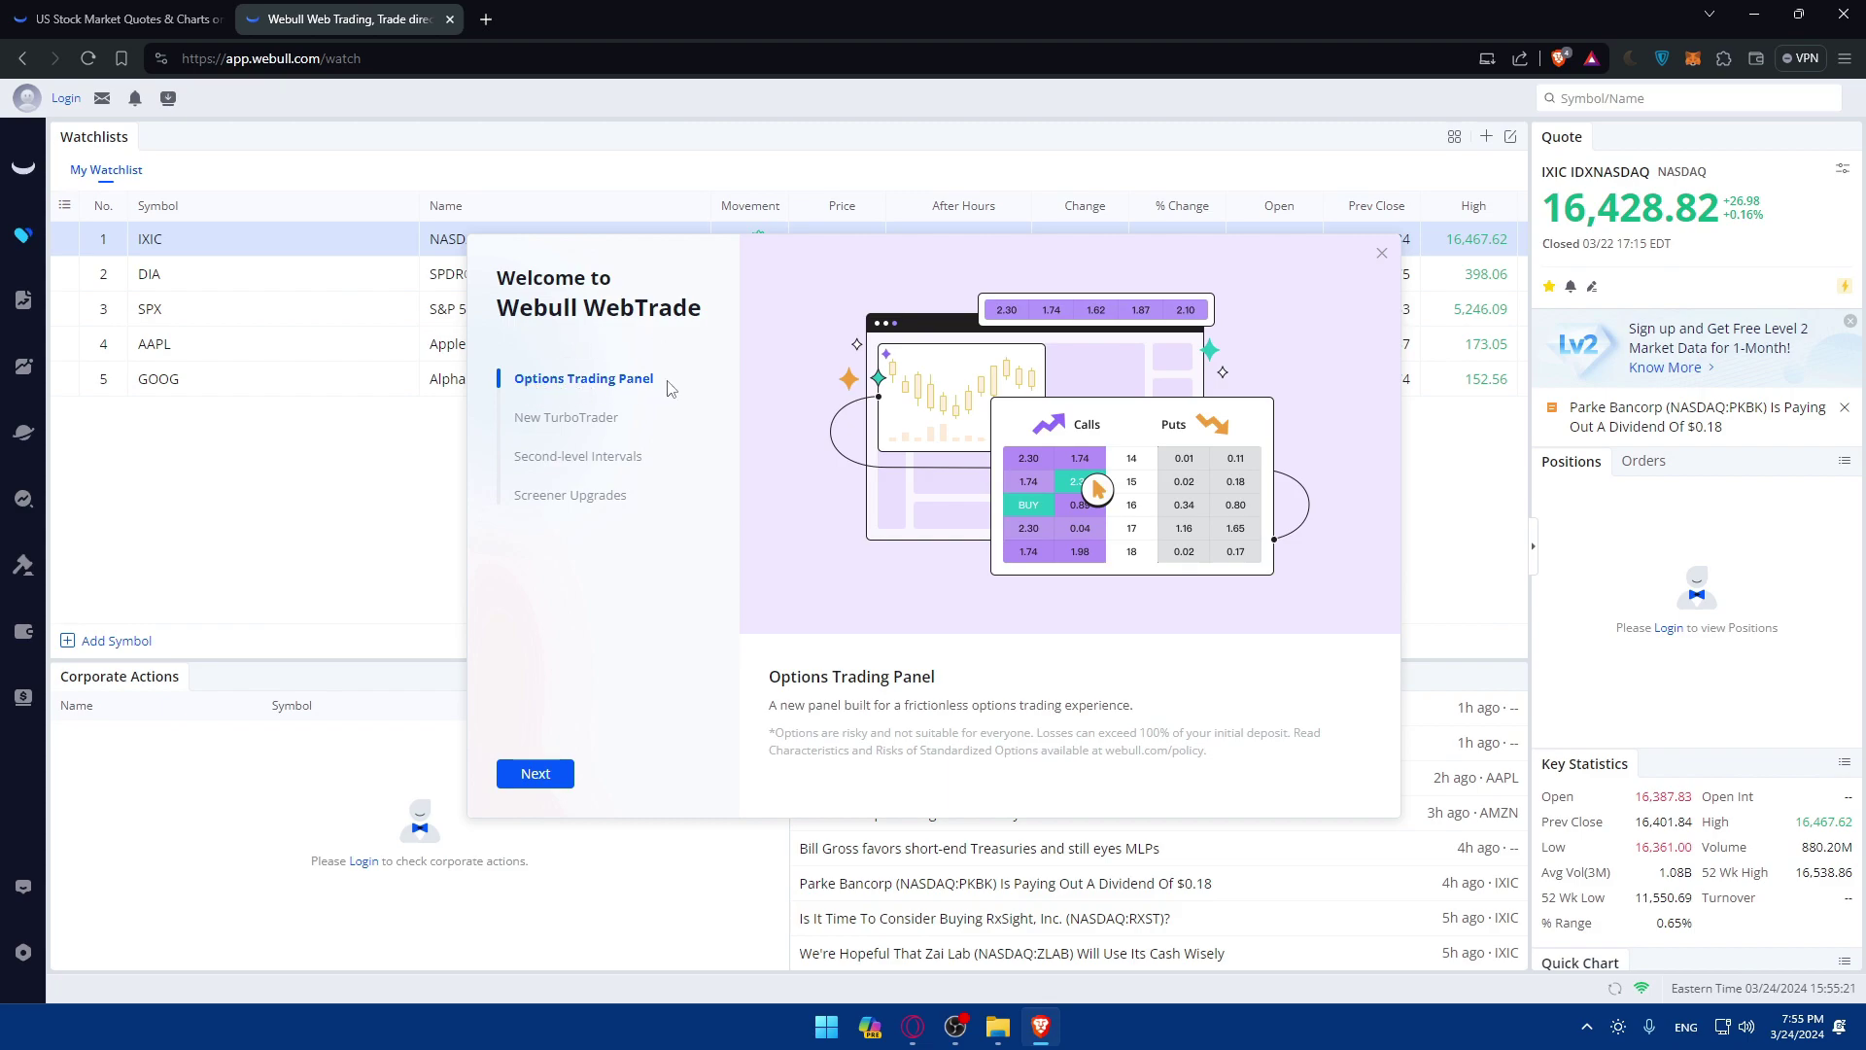
Browse the tour's TurboTrader, Second-level Intervals, Screener and Options Trading Panel descriptions.
left_click(597, 422)
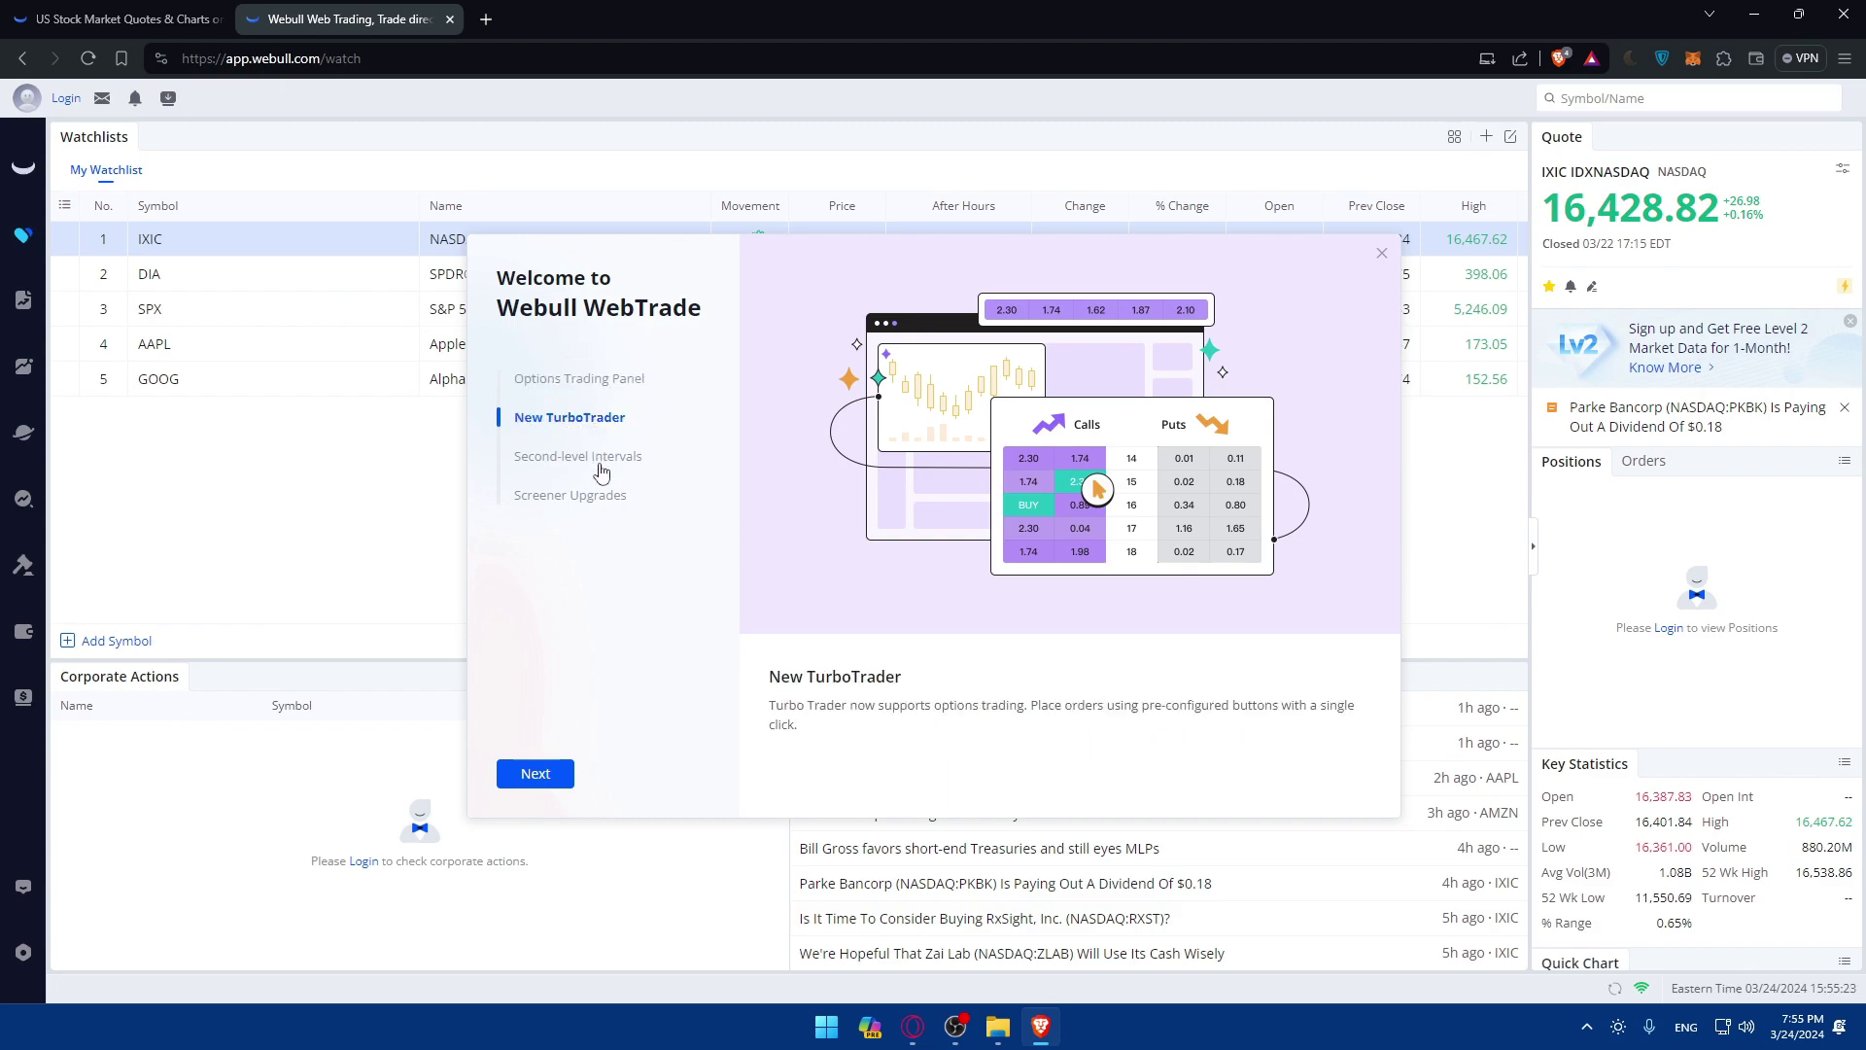
left_click(597, 463)
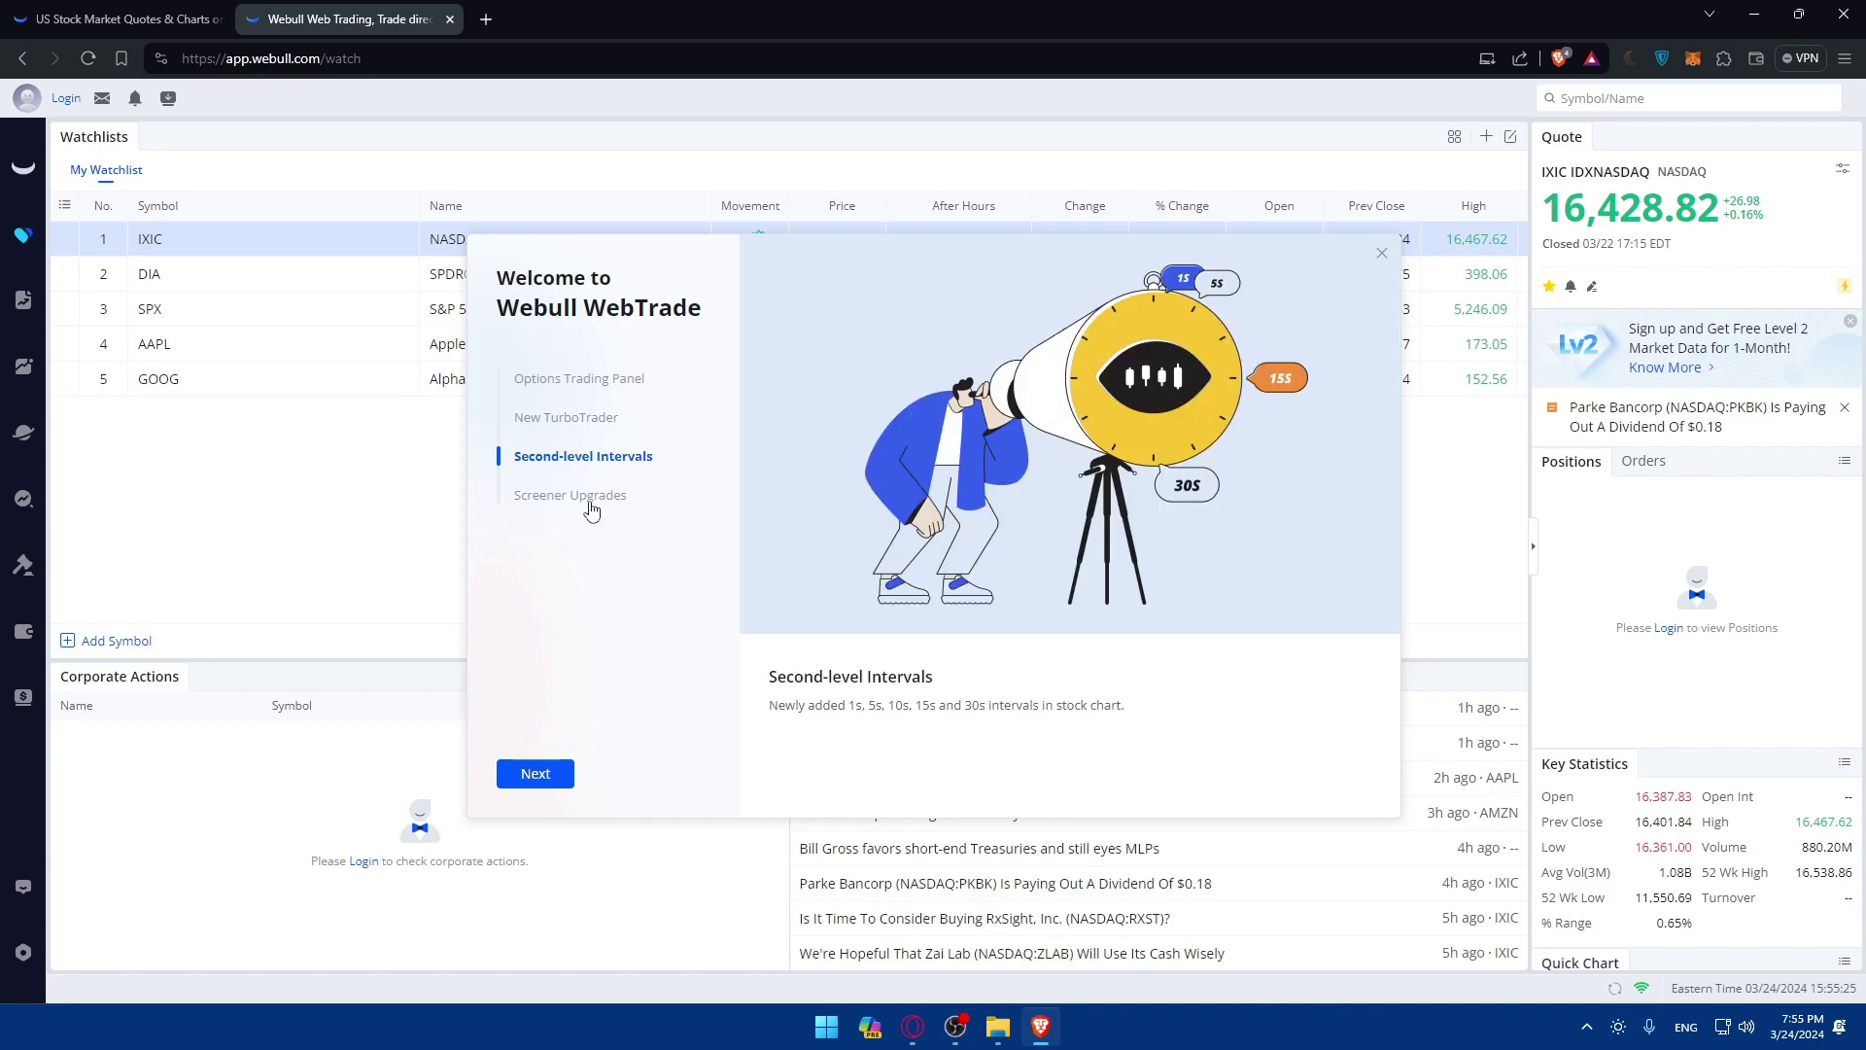
left_click(594, 510)
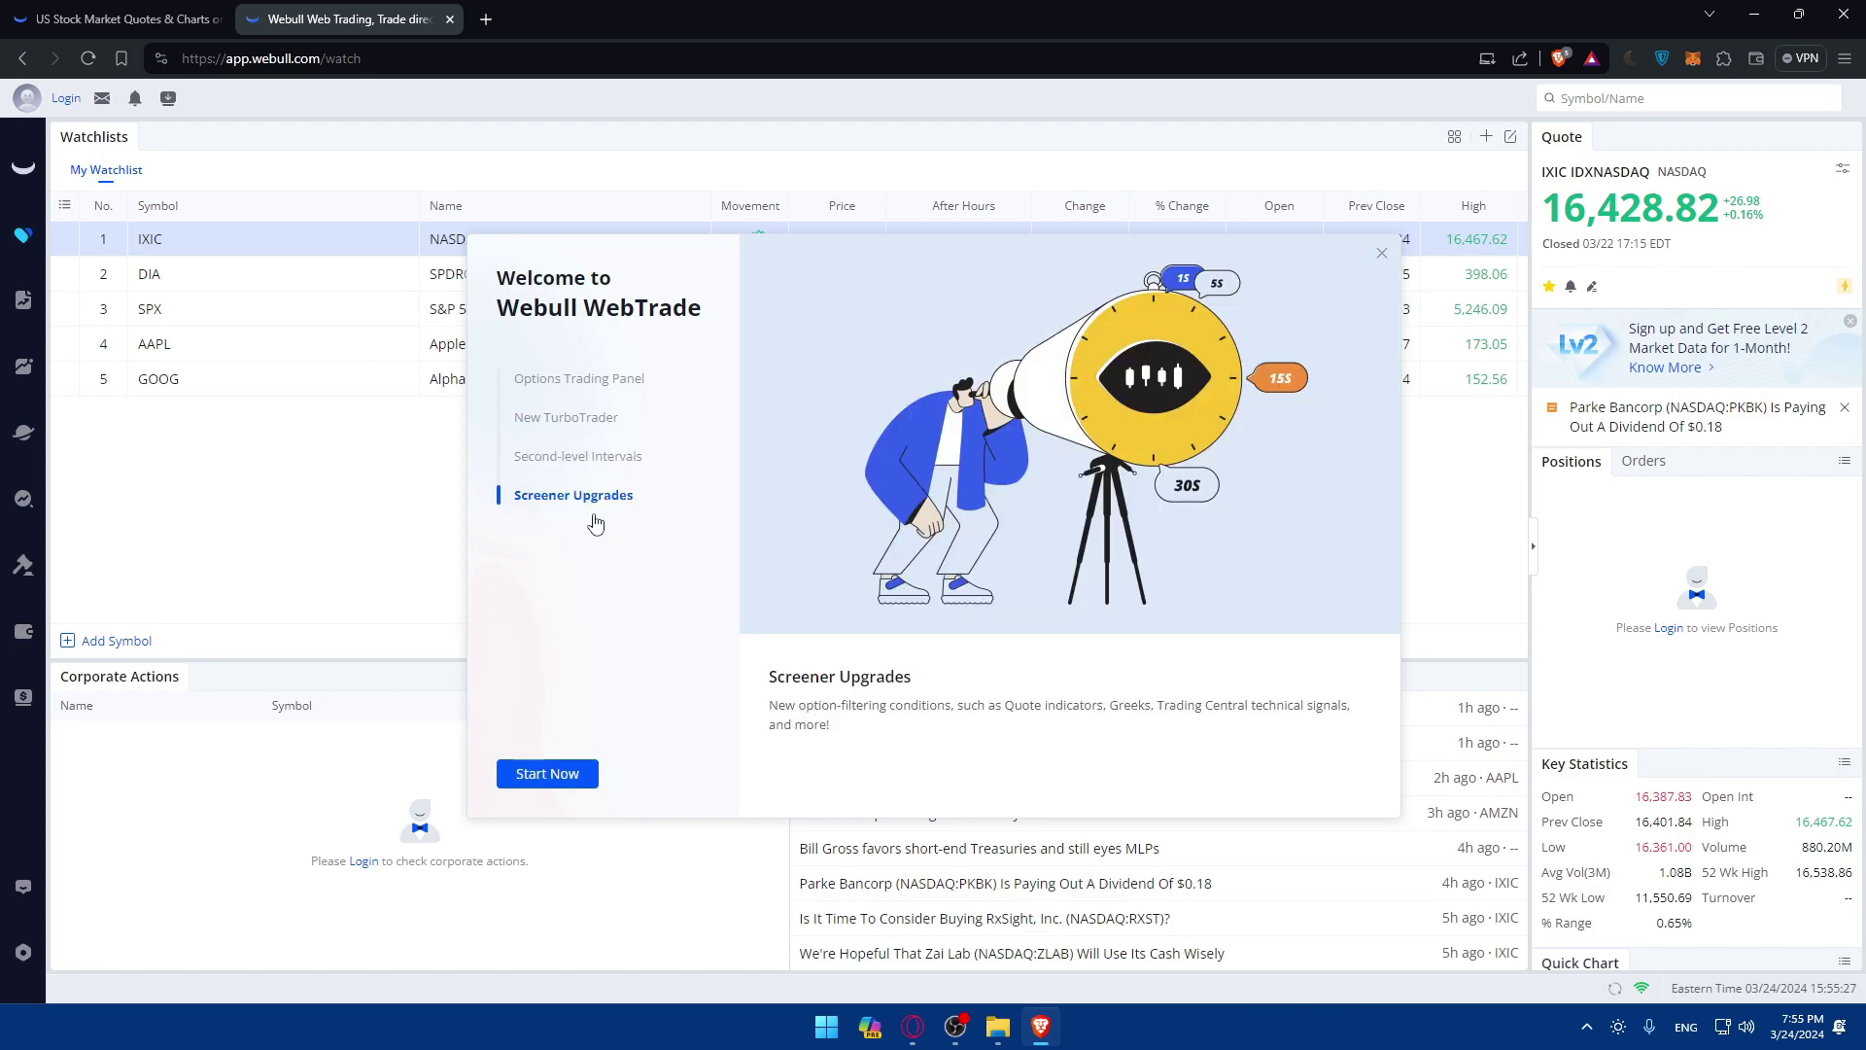
left_click(577, 384)
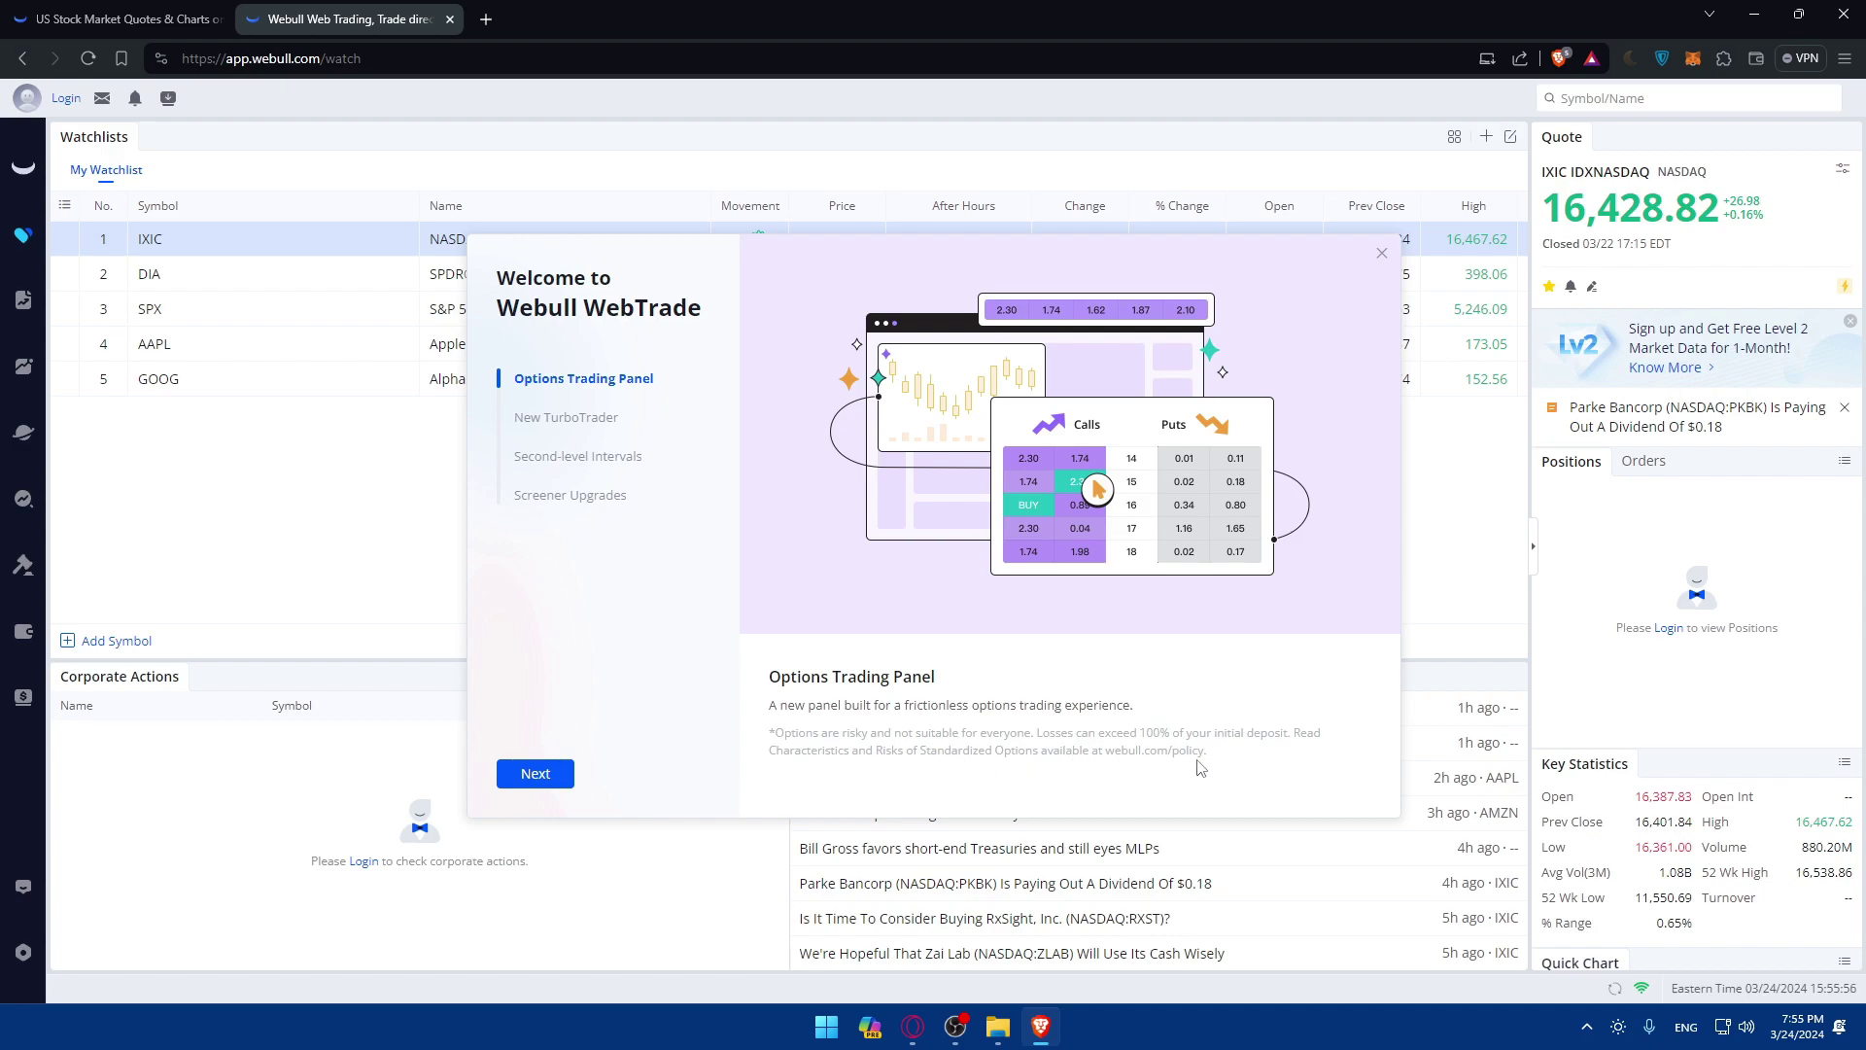
Advance through the remaining tour pages and finish it with Start Now.
left_click(541, 776)
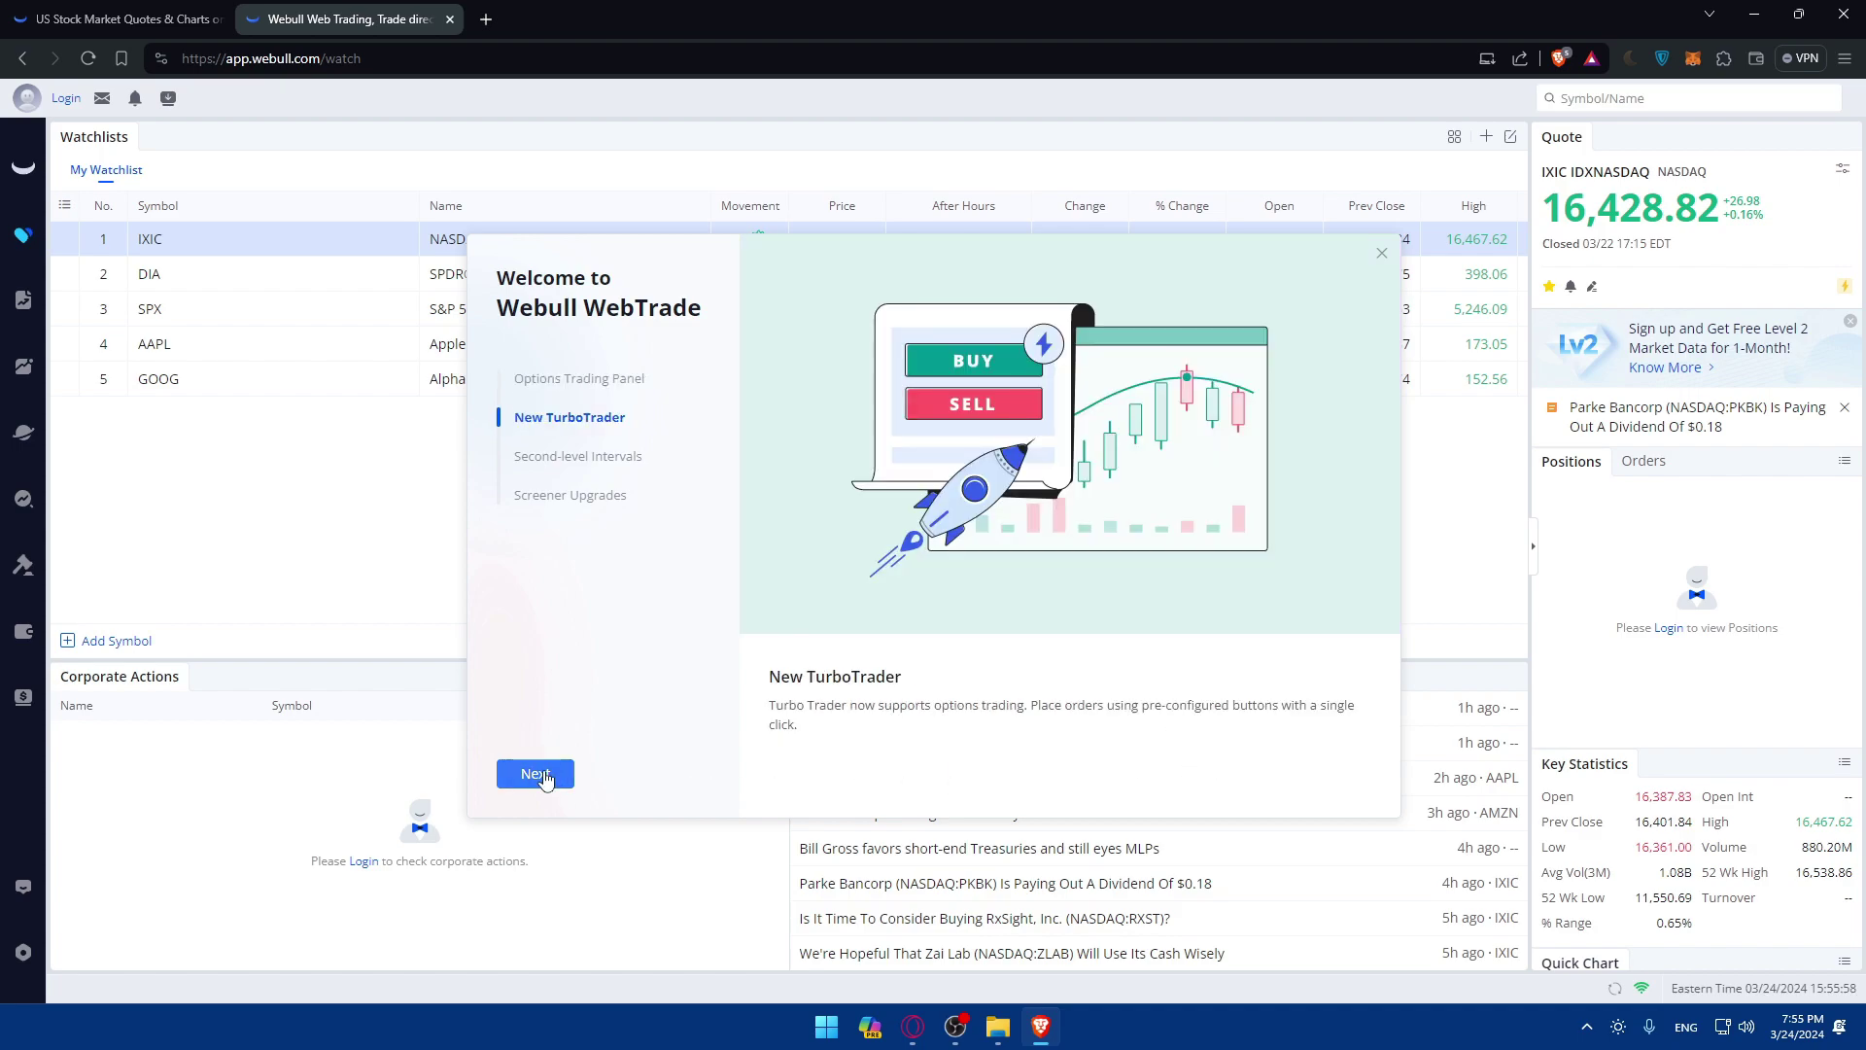
left_click(543, 779)
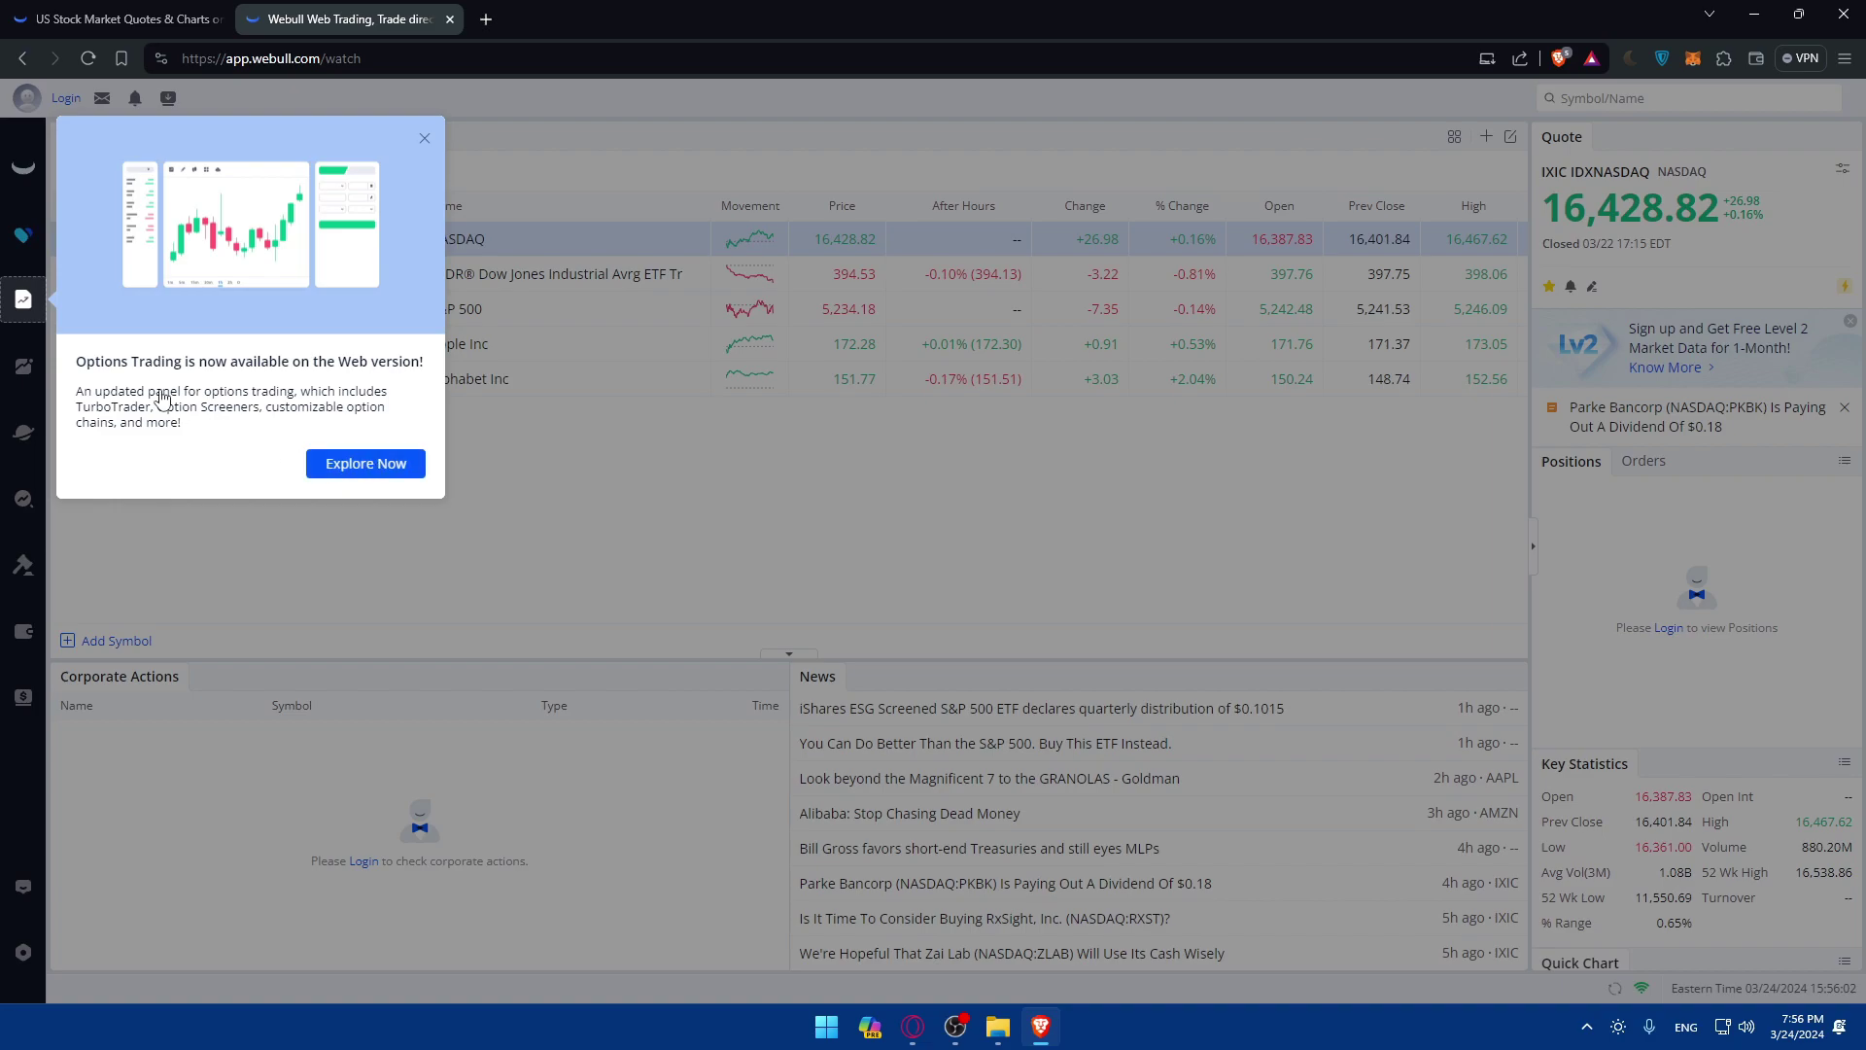
Explore the new options panel, dismissing the QR-code login prompt to reveal the SPY chain.
left_click(372, 462)
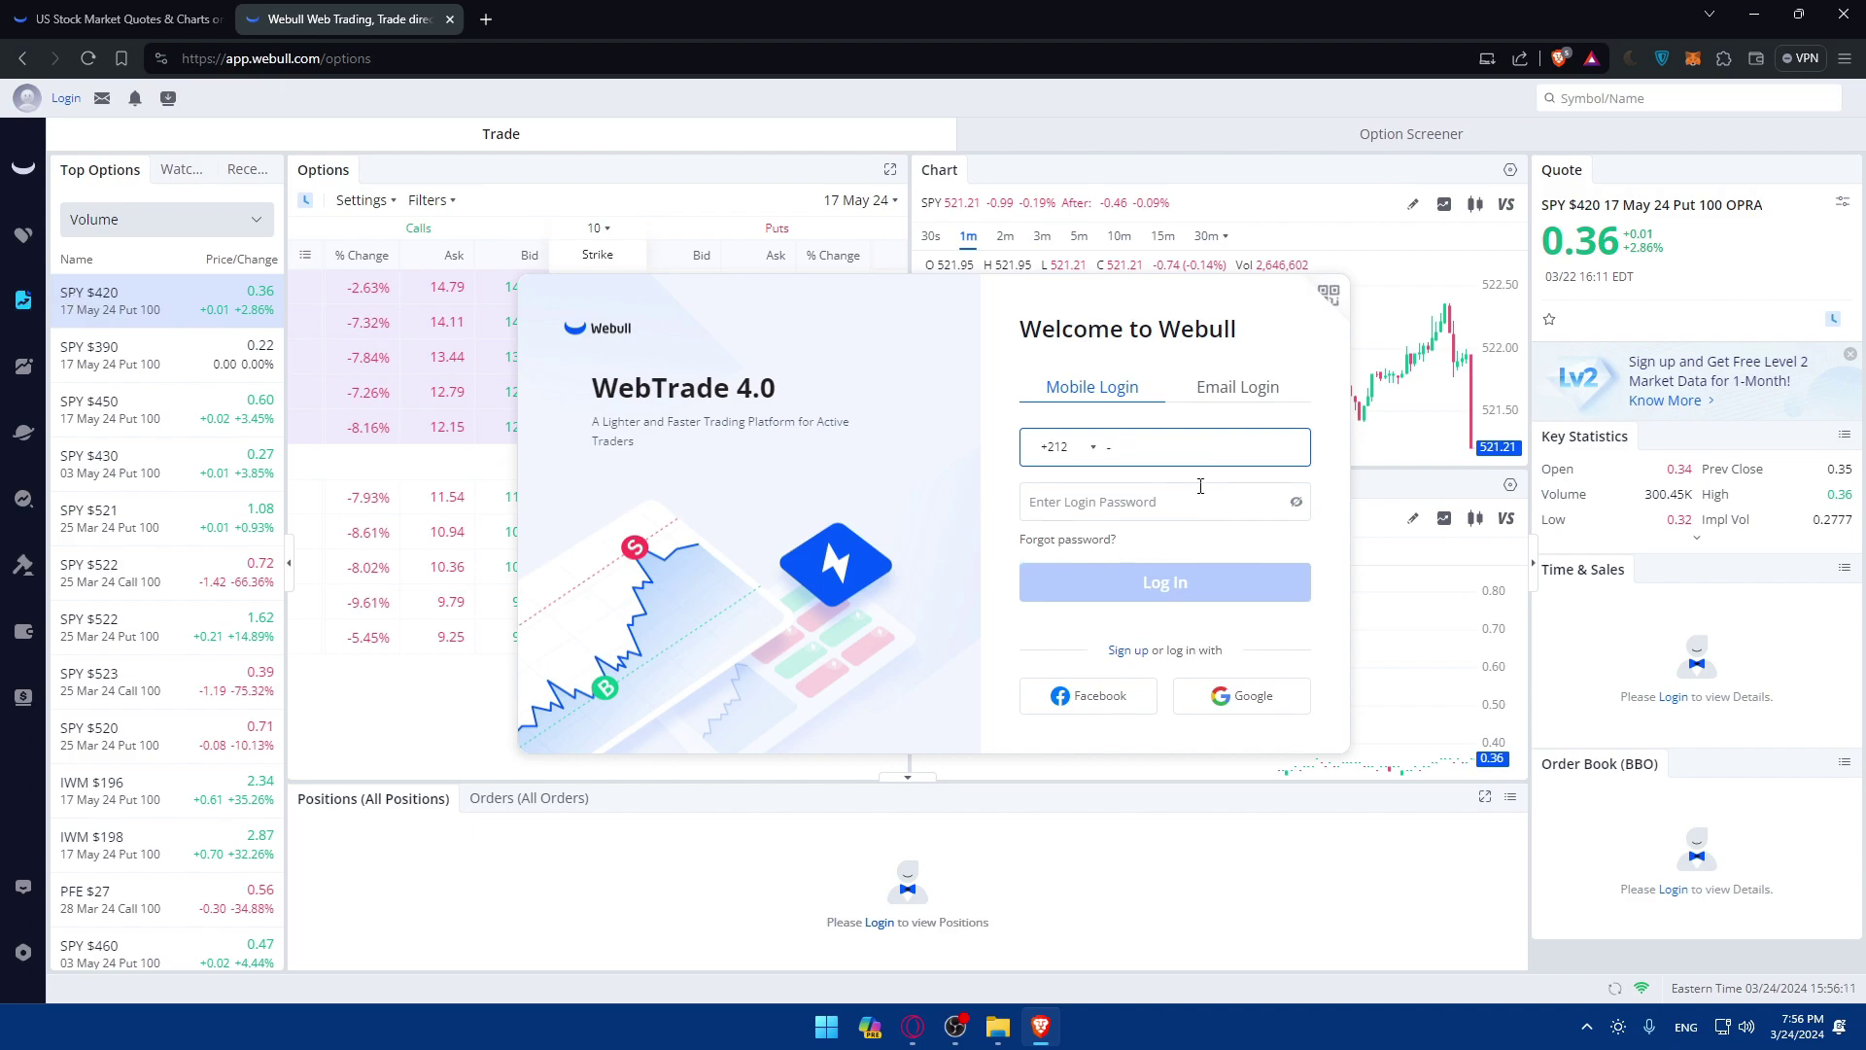
left_click(1155, 444)
left_click(1329, 296)
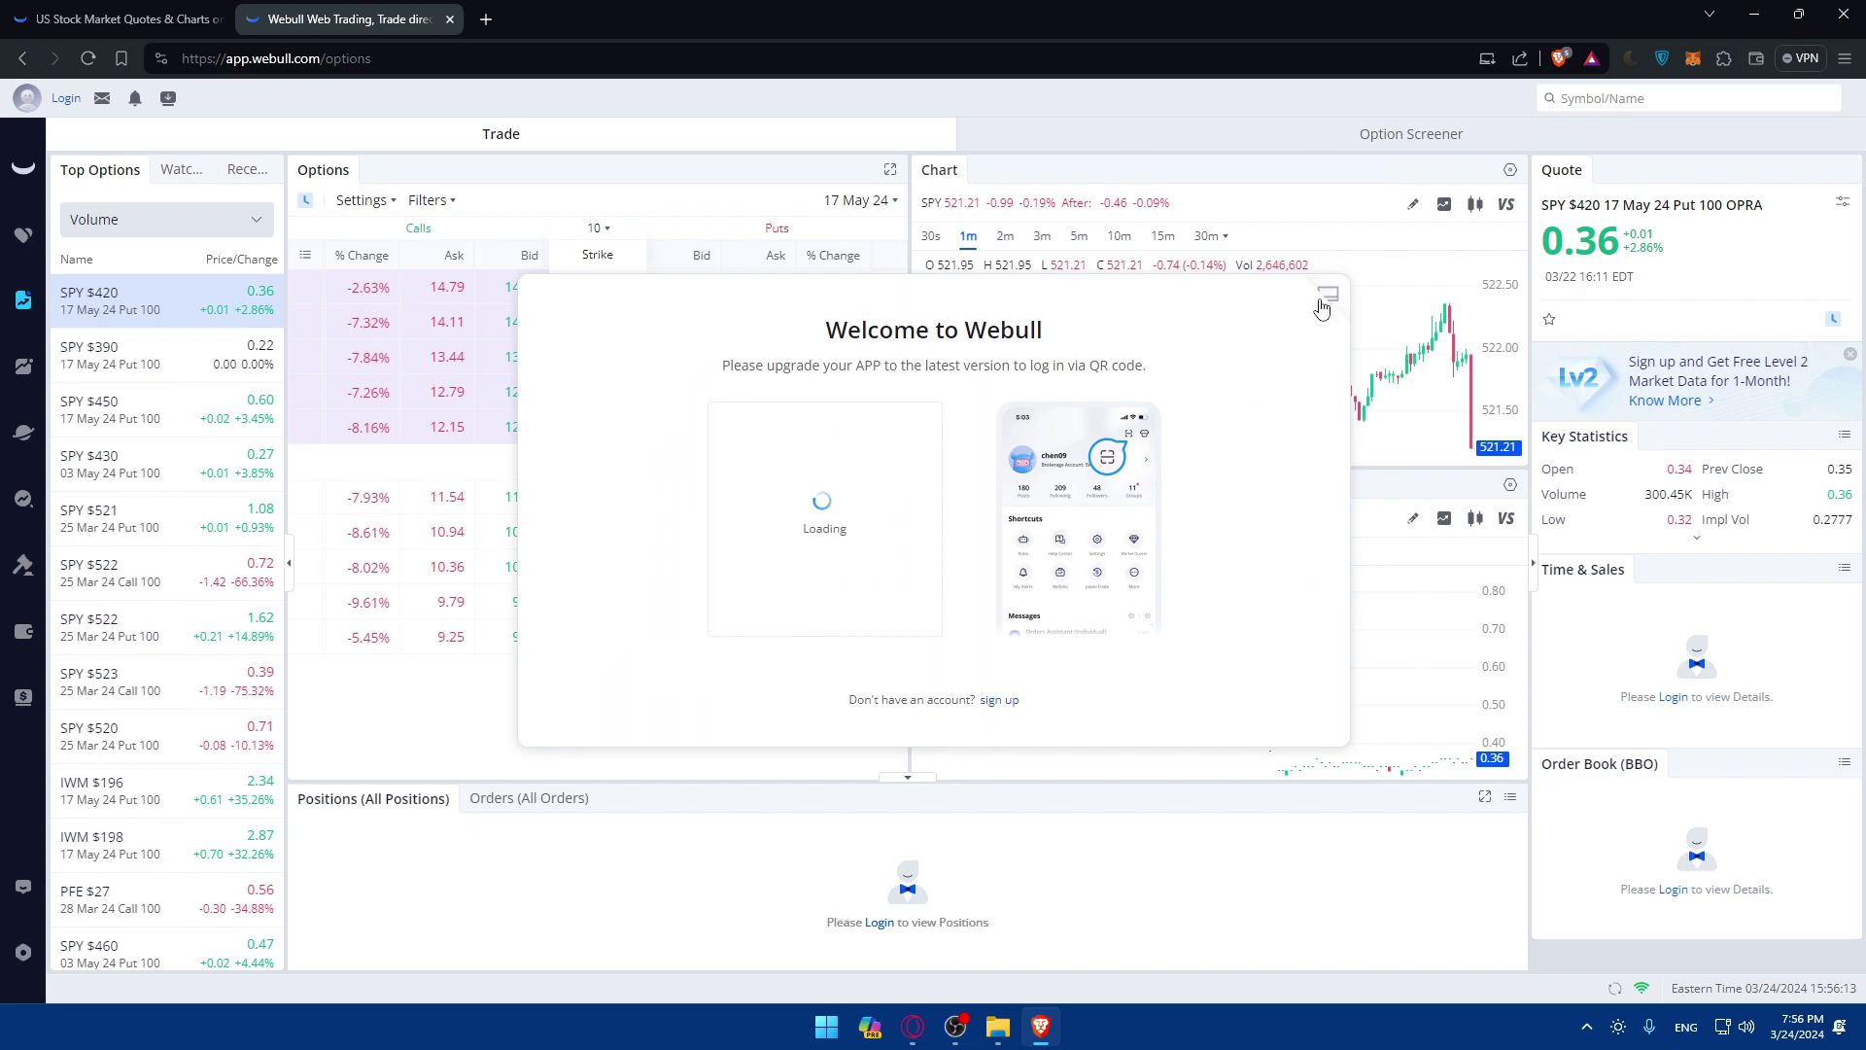
left_click(1080, 795)
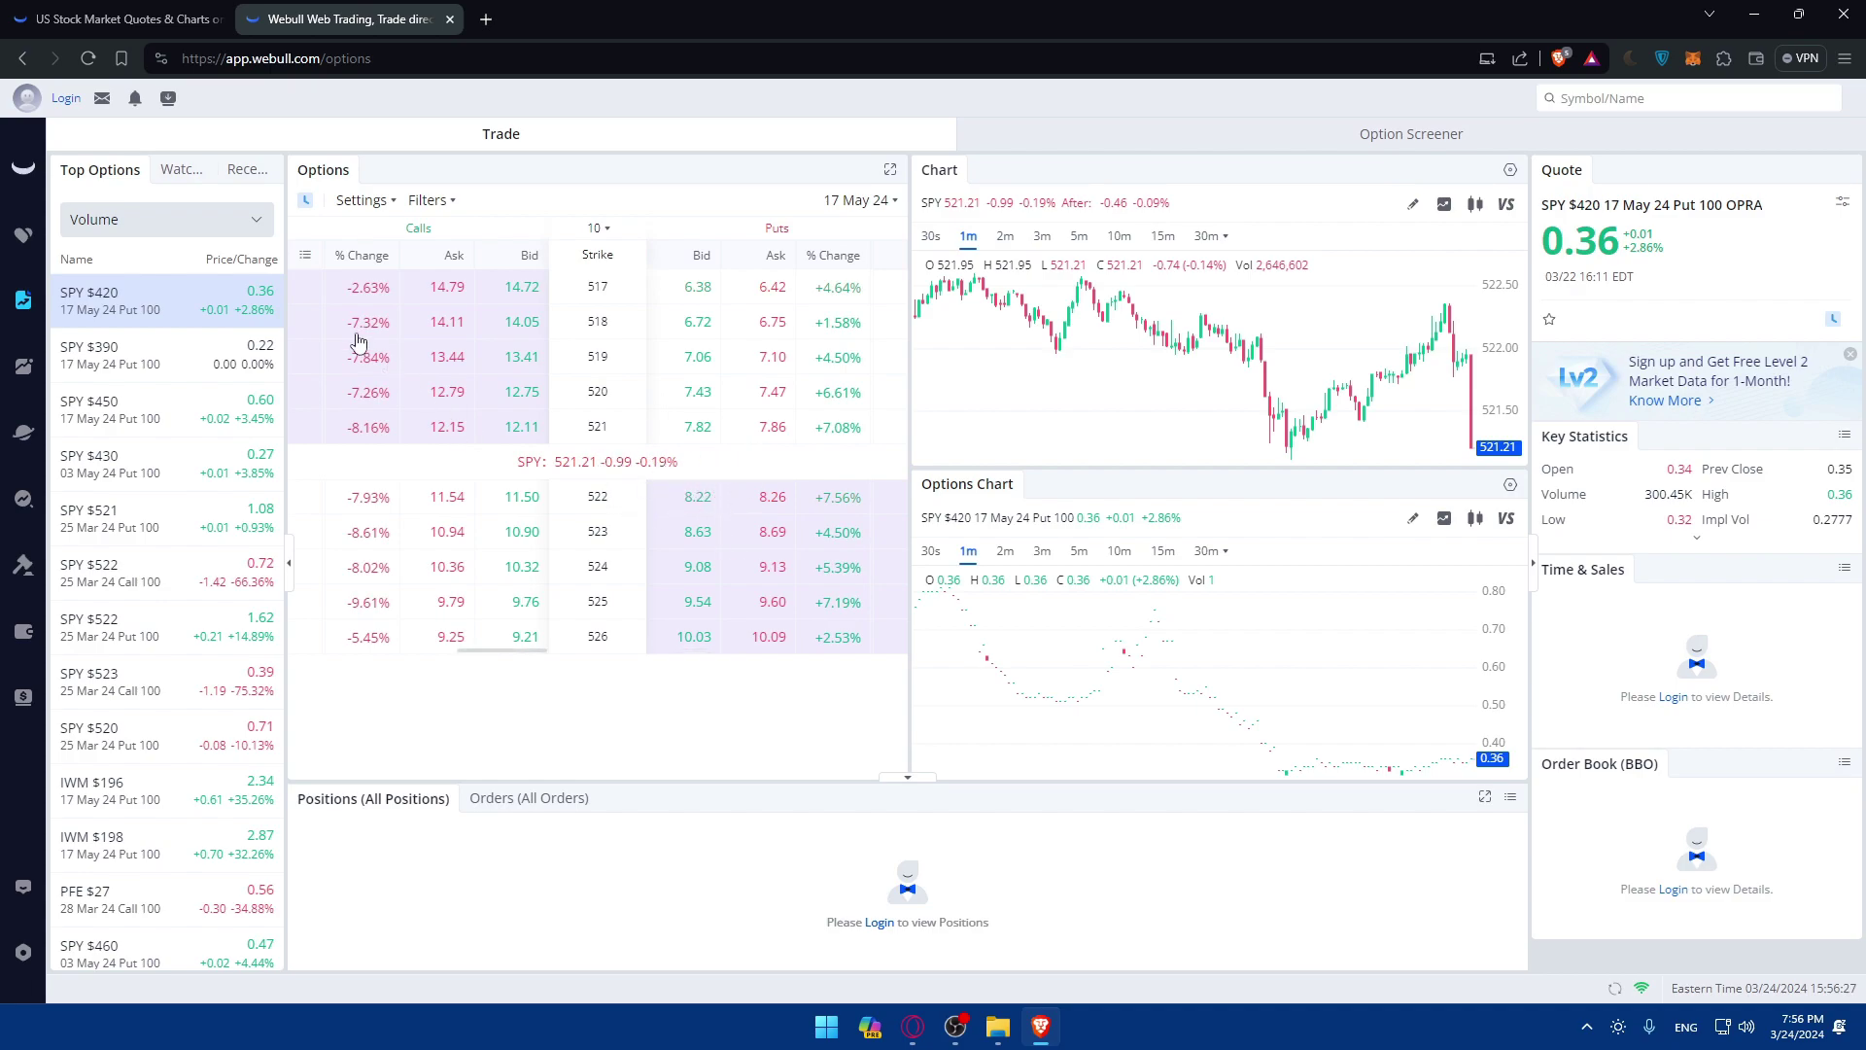
Load SPY $390, then the SPY $450 Put, and clear the stray search dash.
left_click(161, 355)
left_click(170, 413)
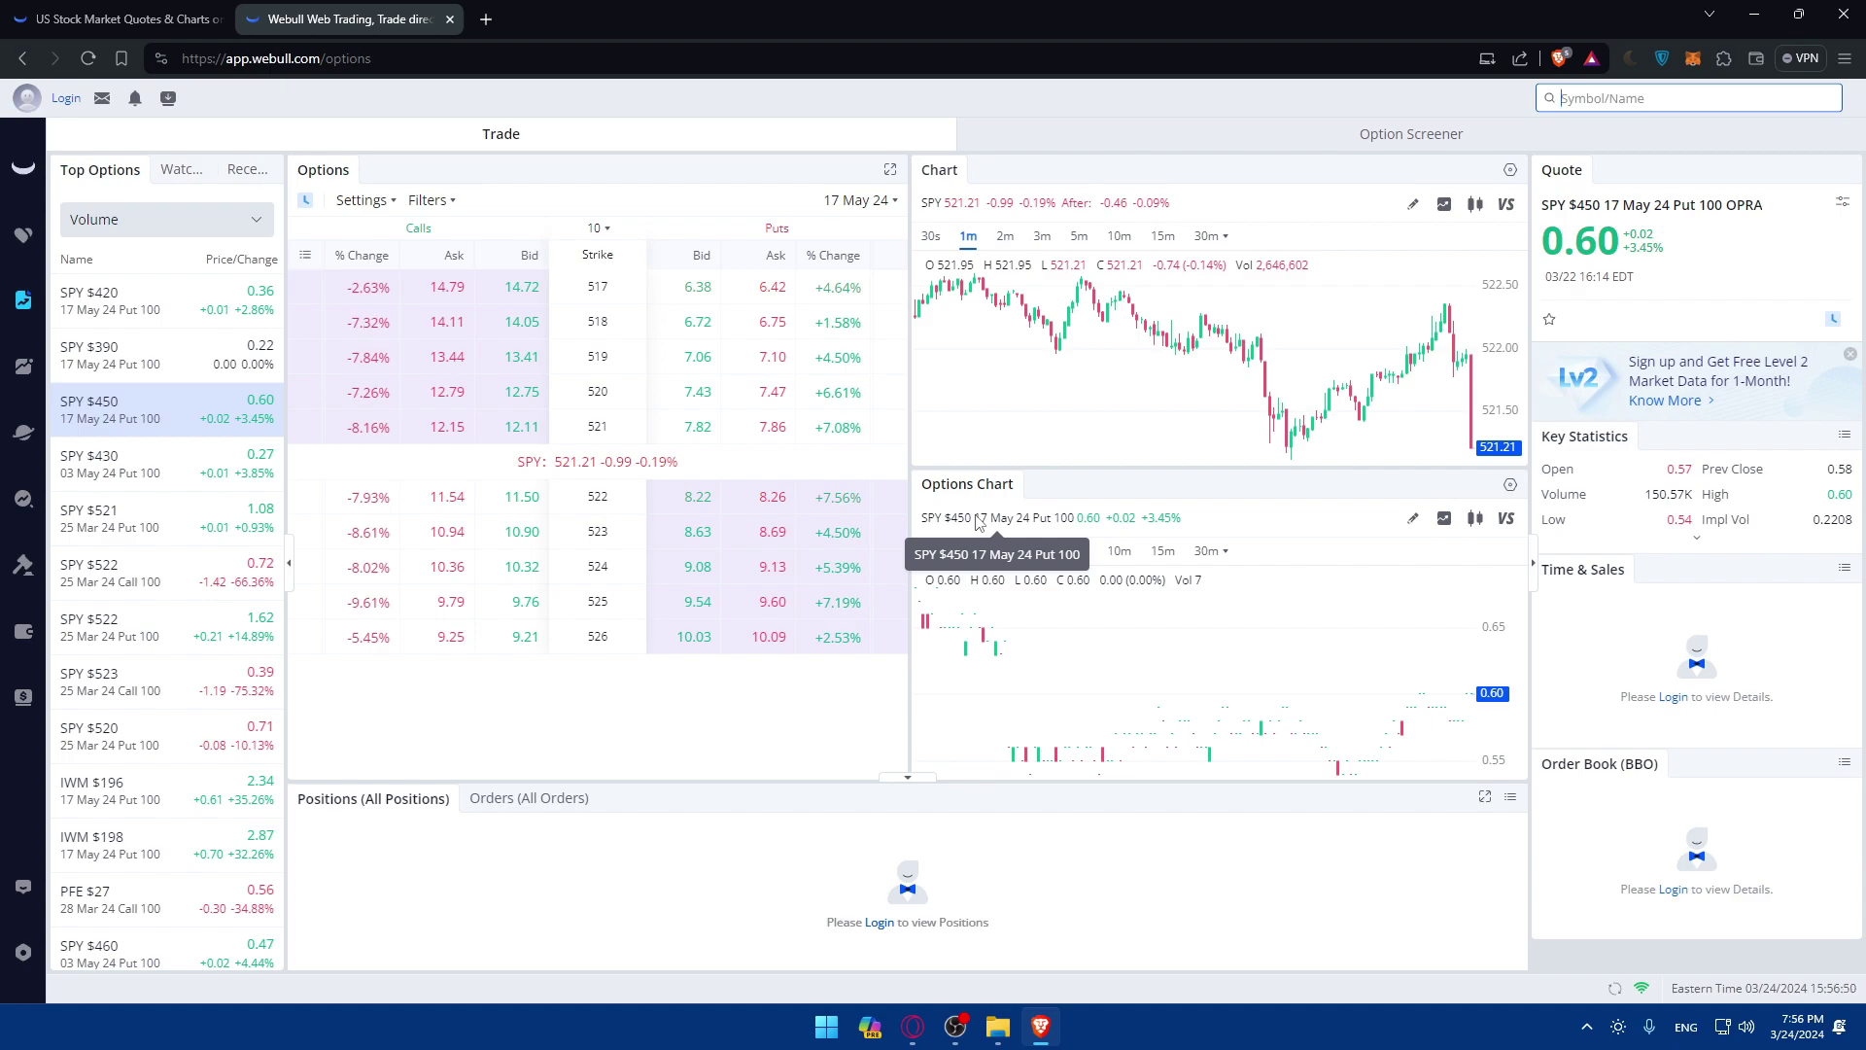
type("--")
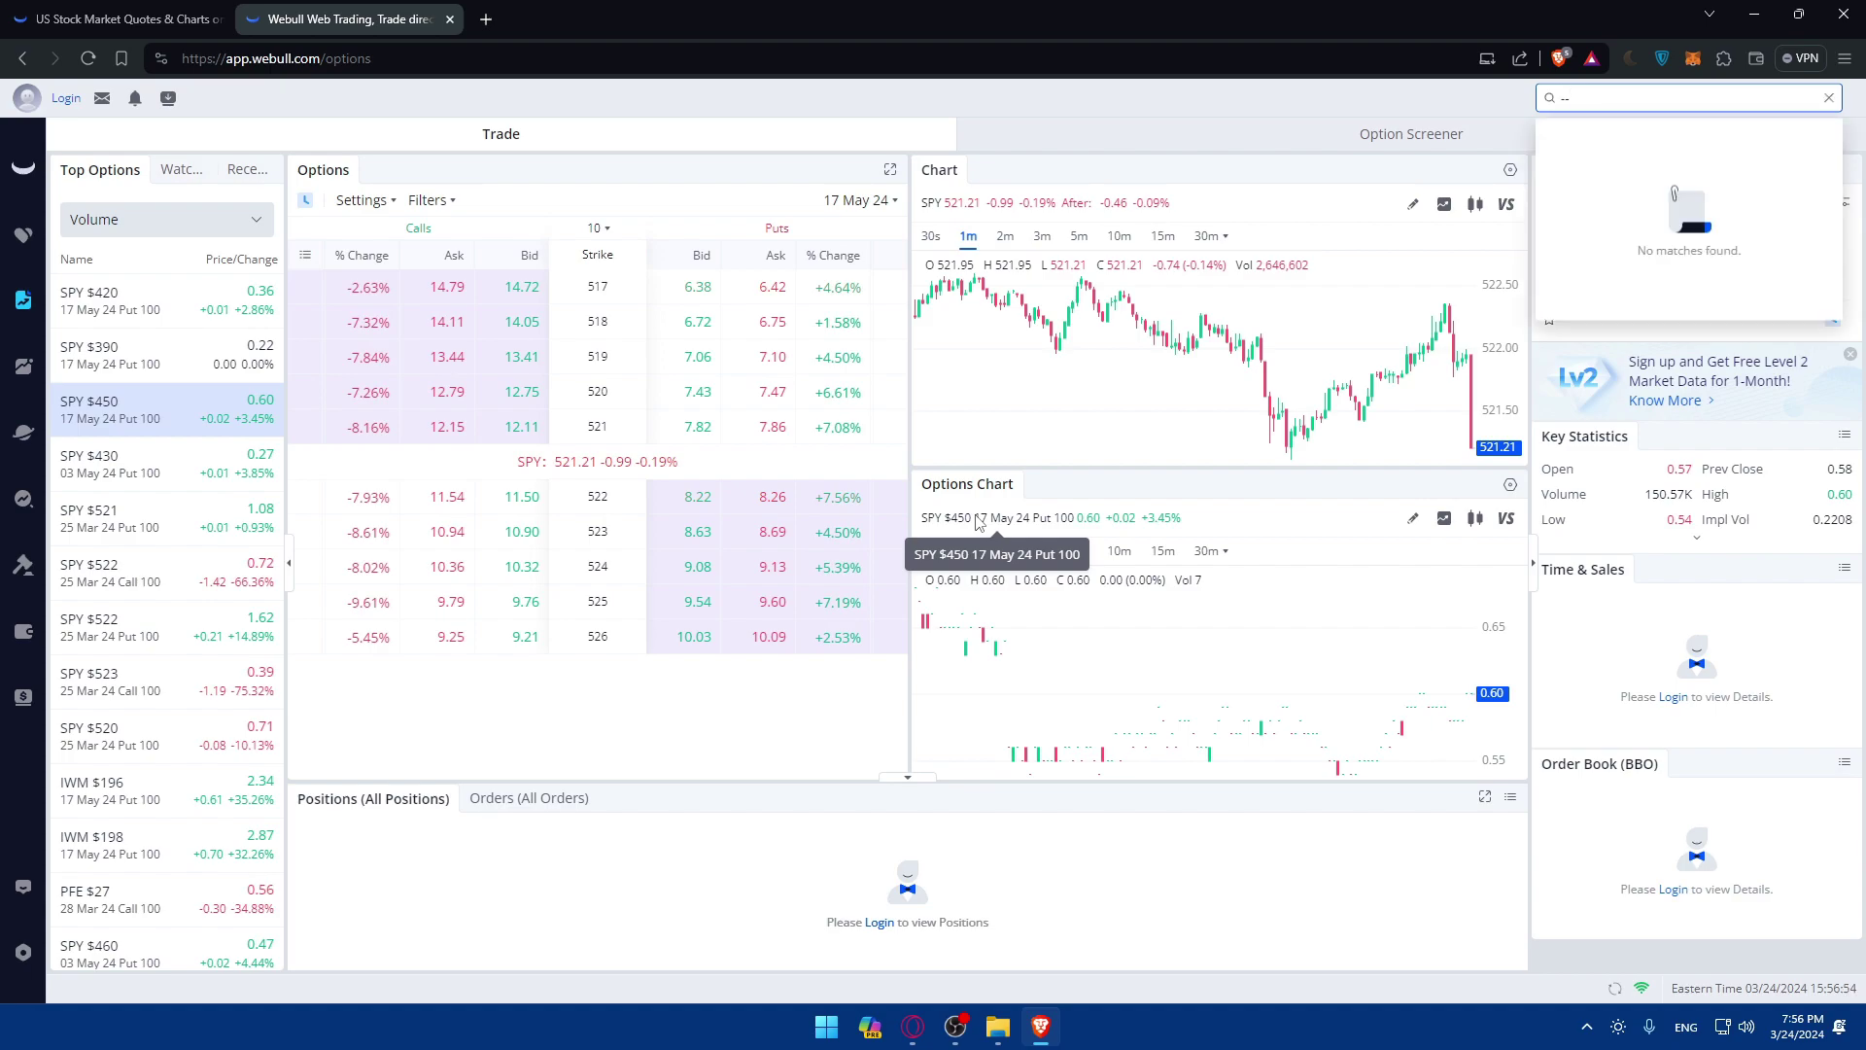
key("BackSpace")
key("BackSpace")
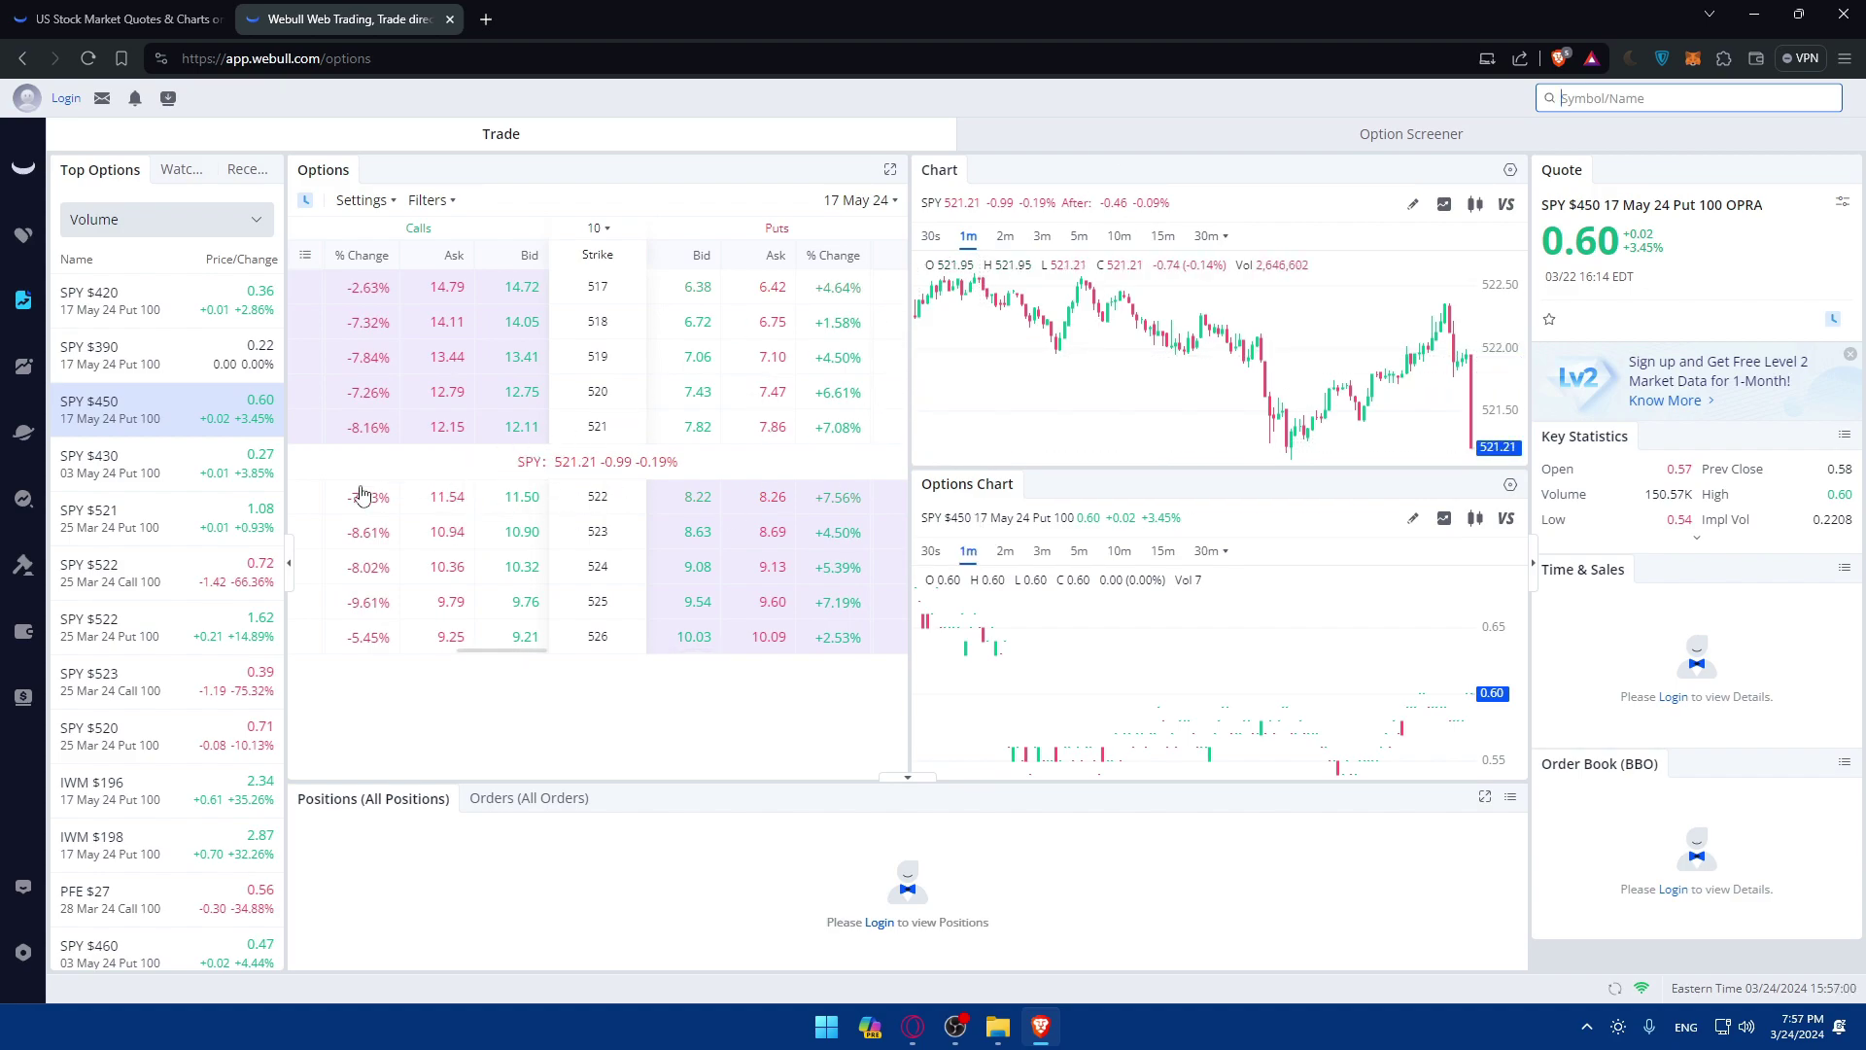
Preview SPY $521 Put, $522 Call and $430 Put, then load the $400 Put.
left_click(193, 514)
left_click(184, 567)
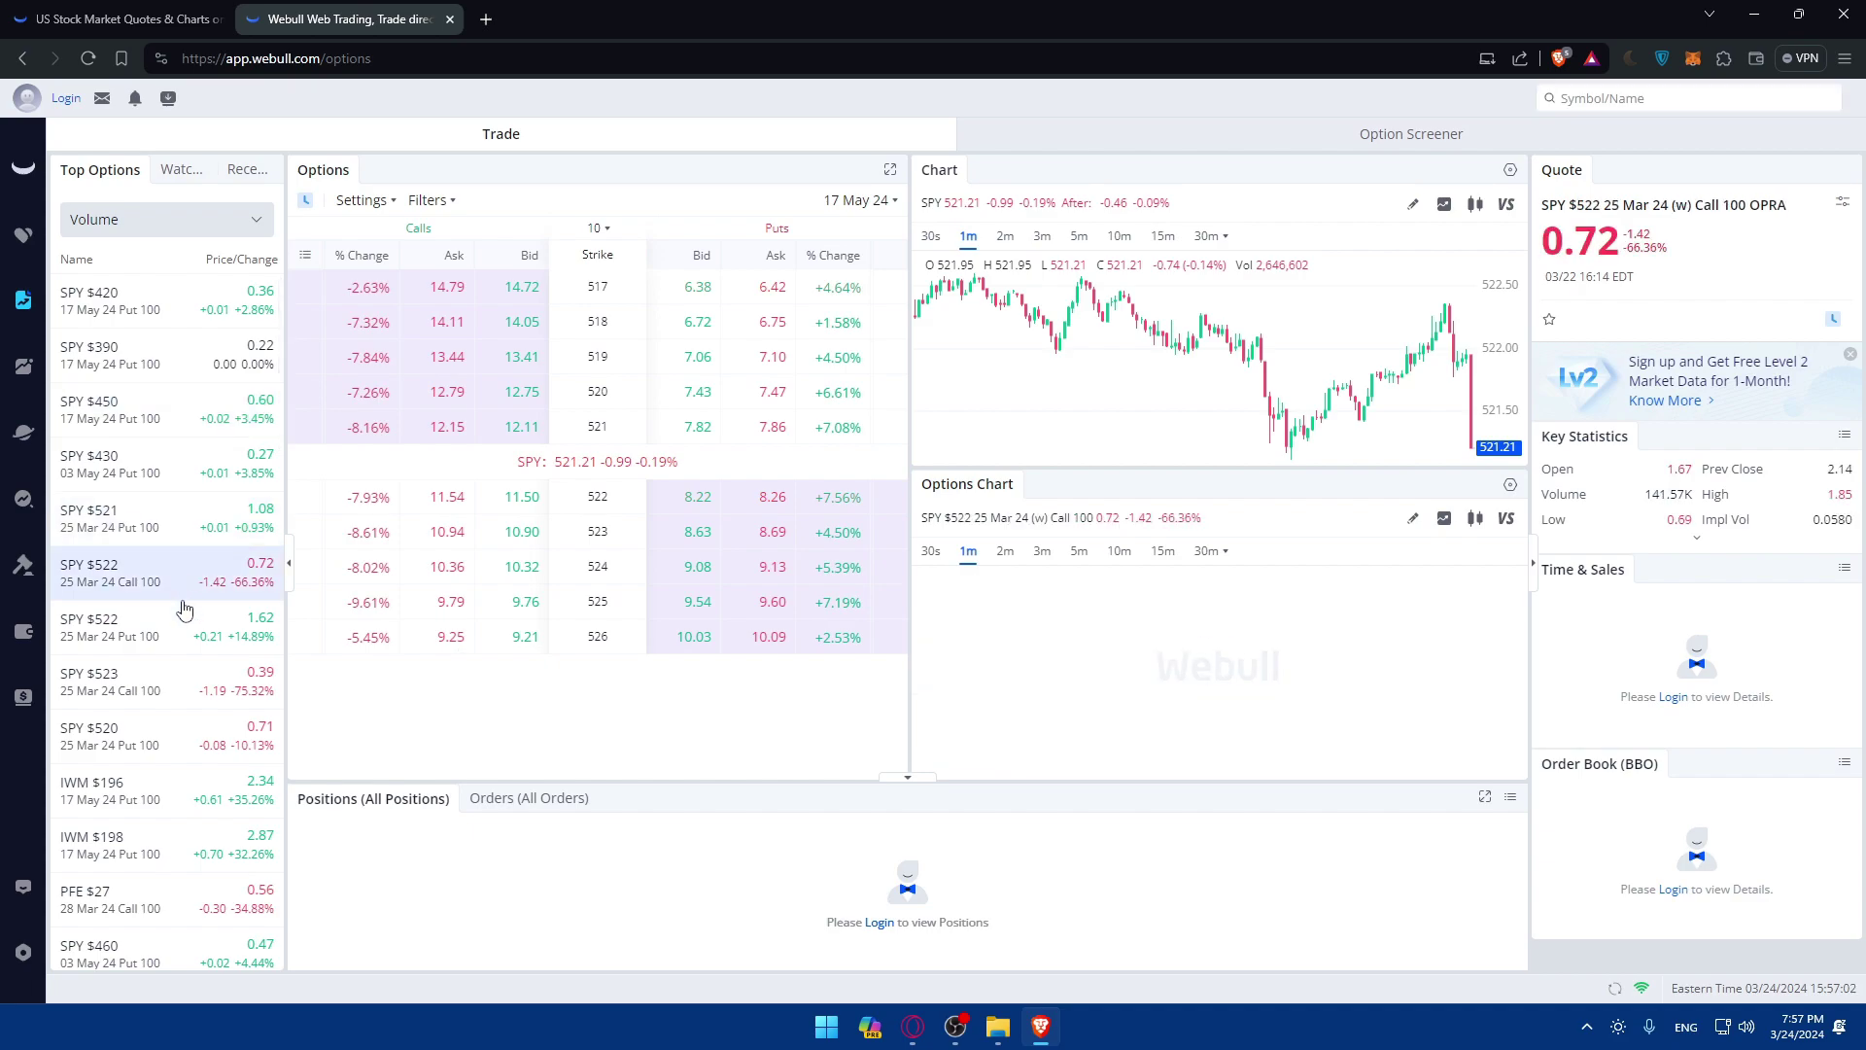
left_click(181, 479)
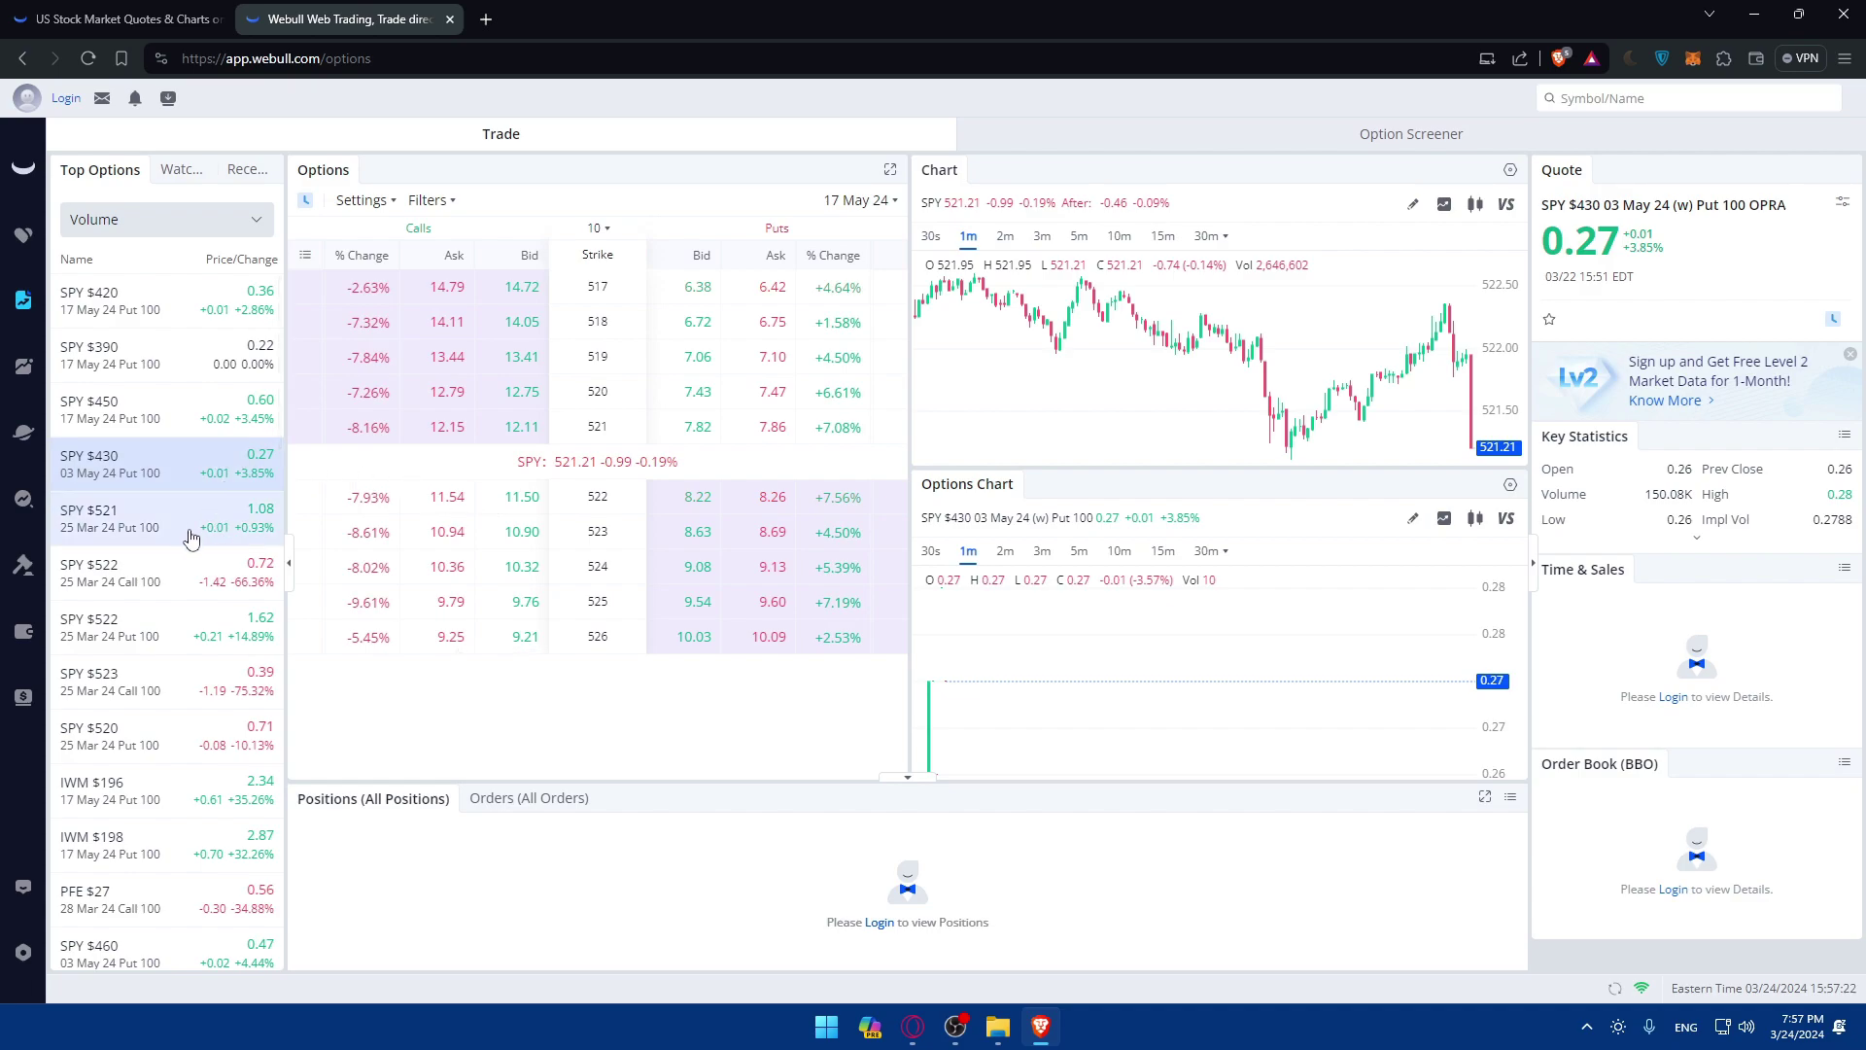
scroll(190, 540, "down", 2)
scroll(194, 580, "down", 3)
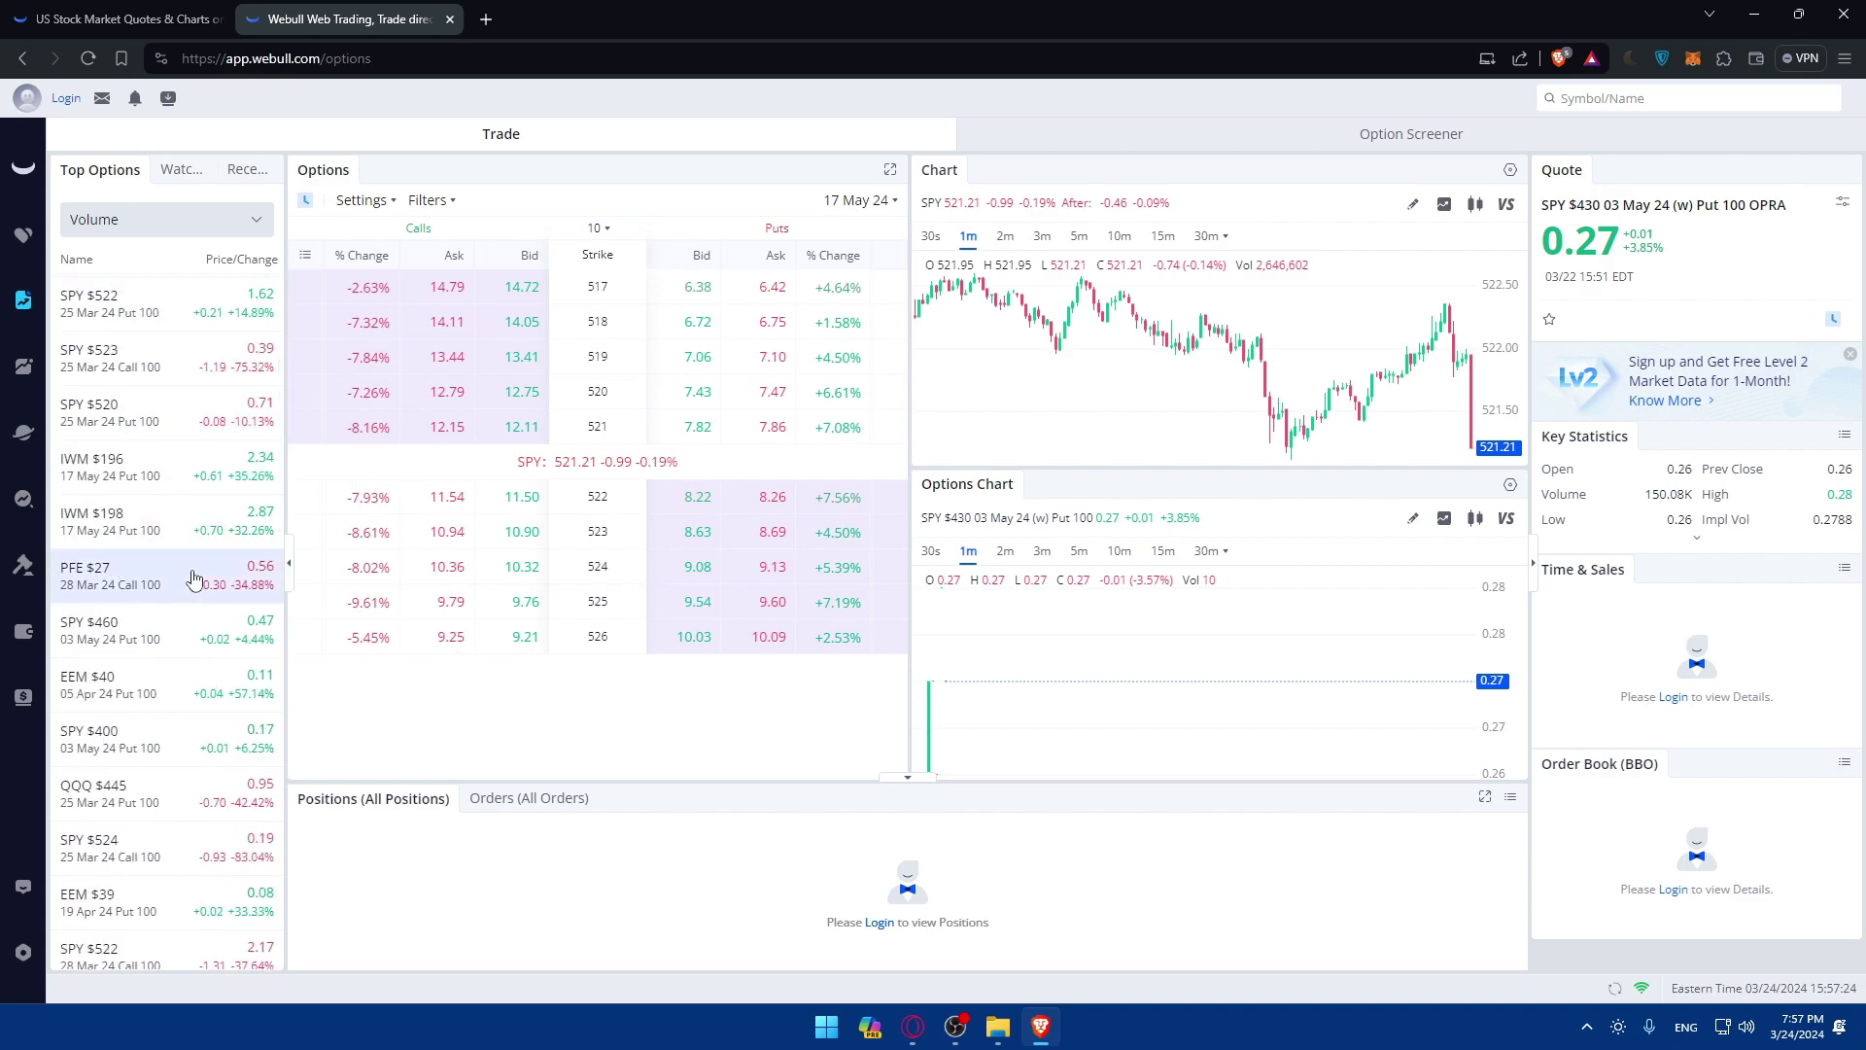
left_click(165, 752)
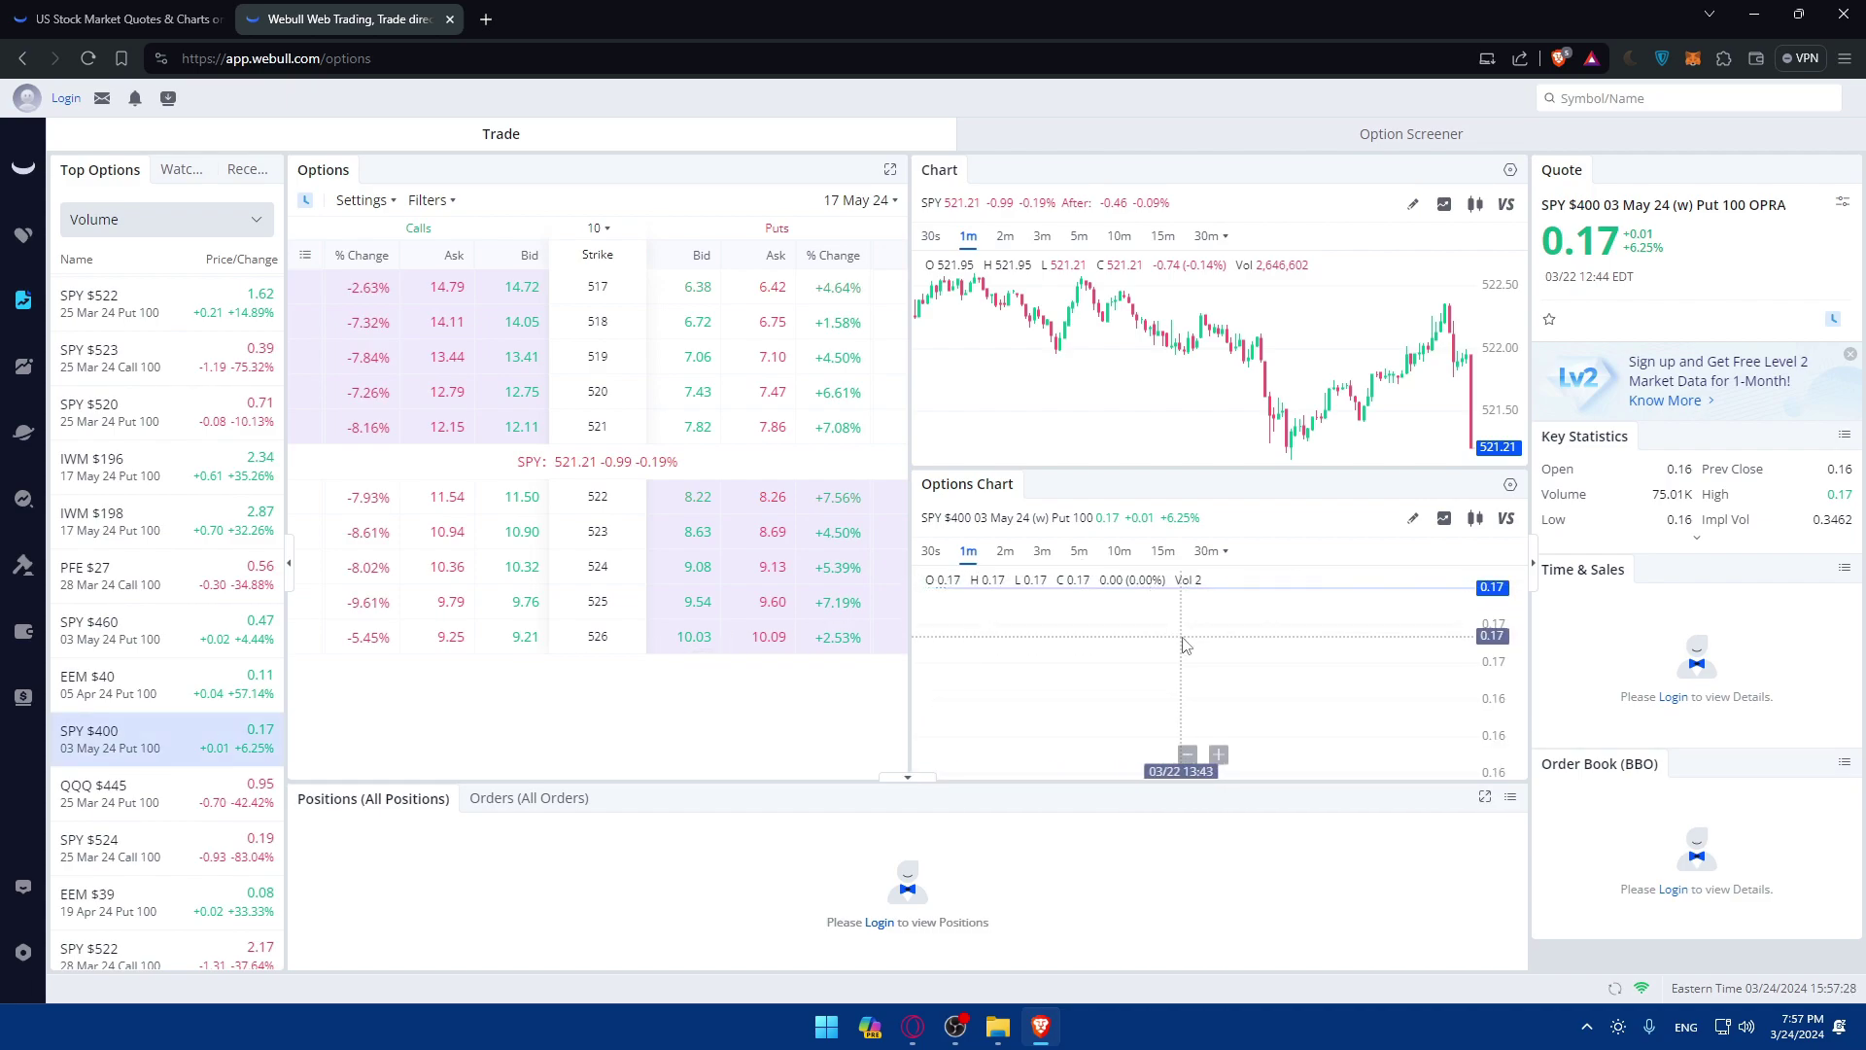
scroll(1144, 350, "down", 3)
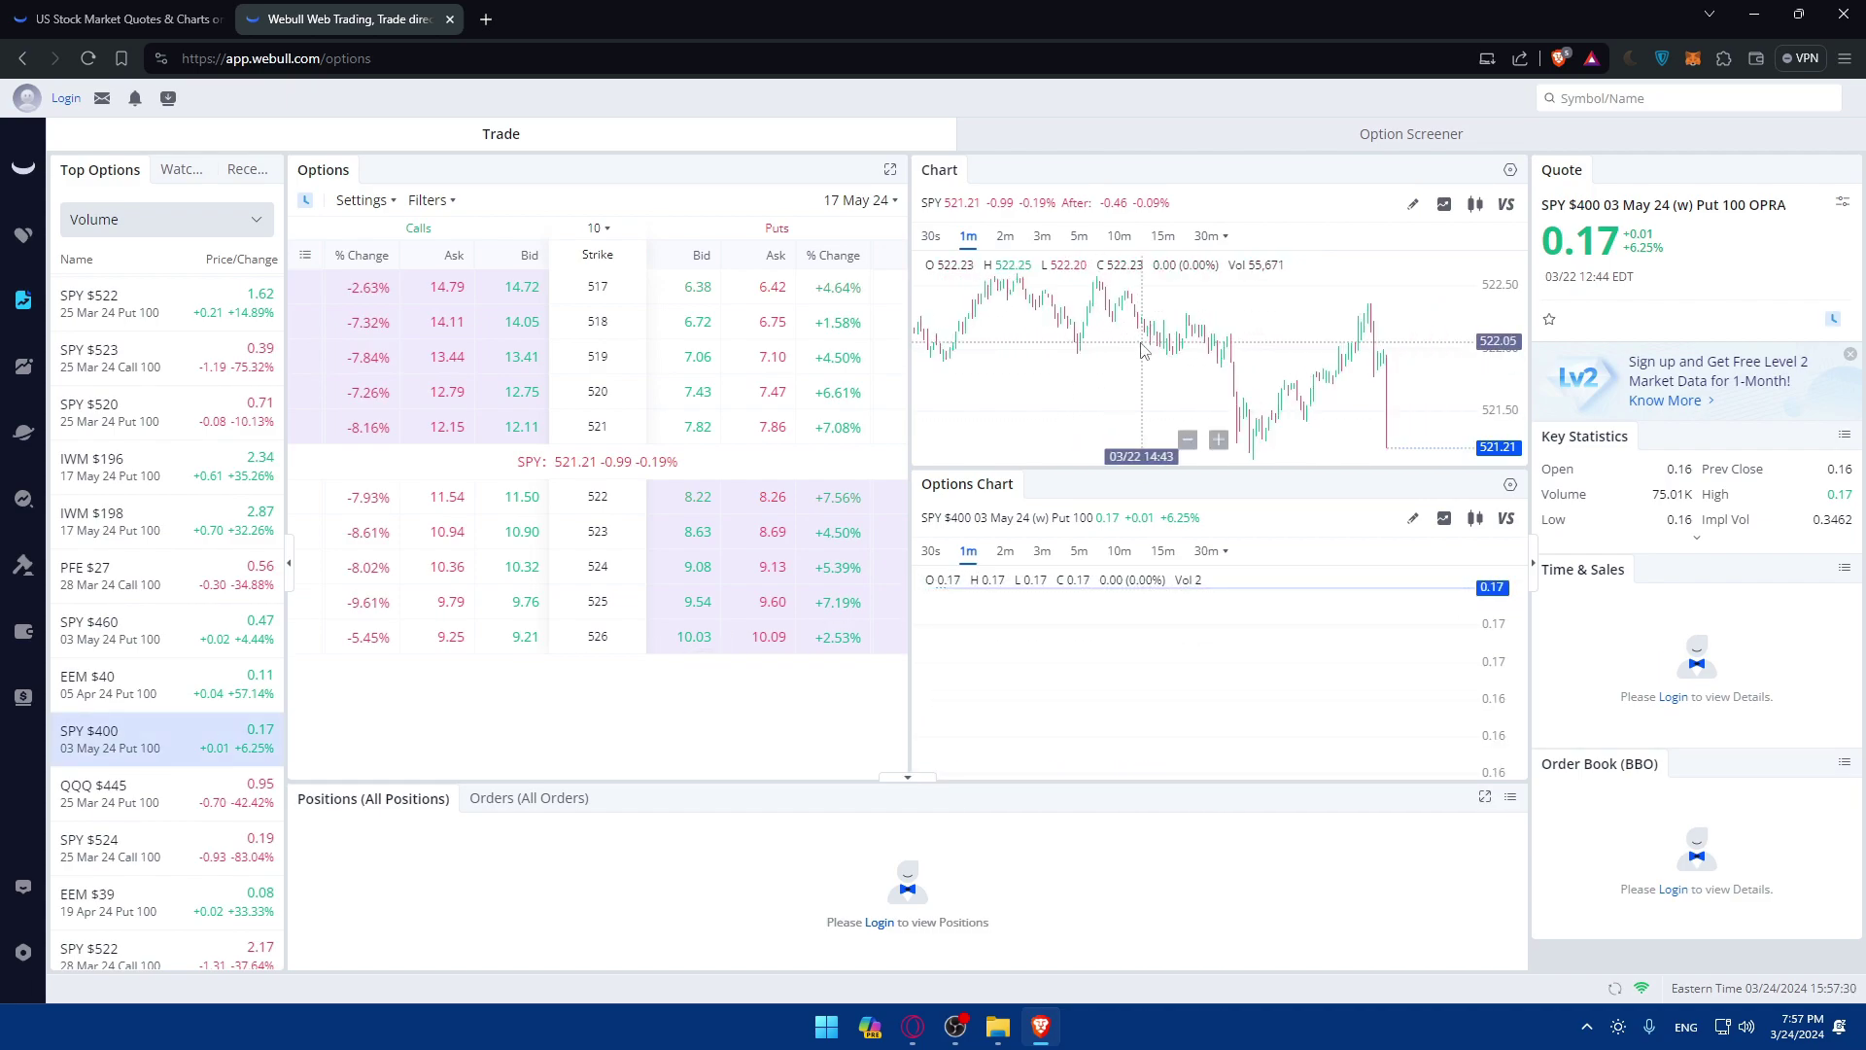
left_click(1004, 237)
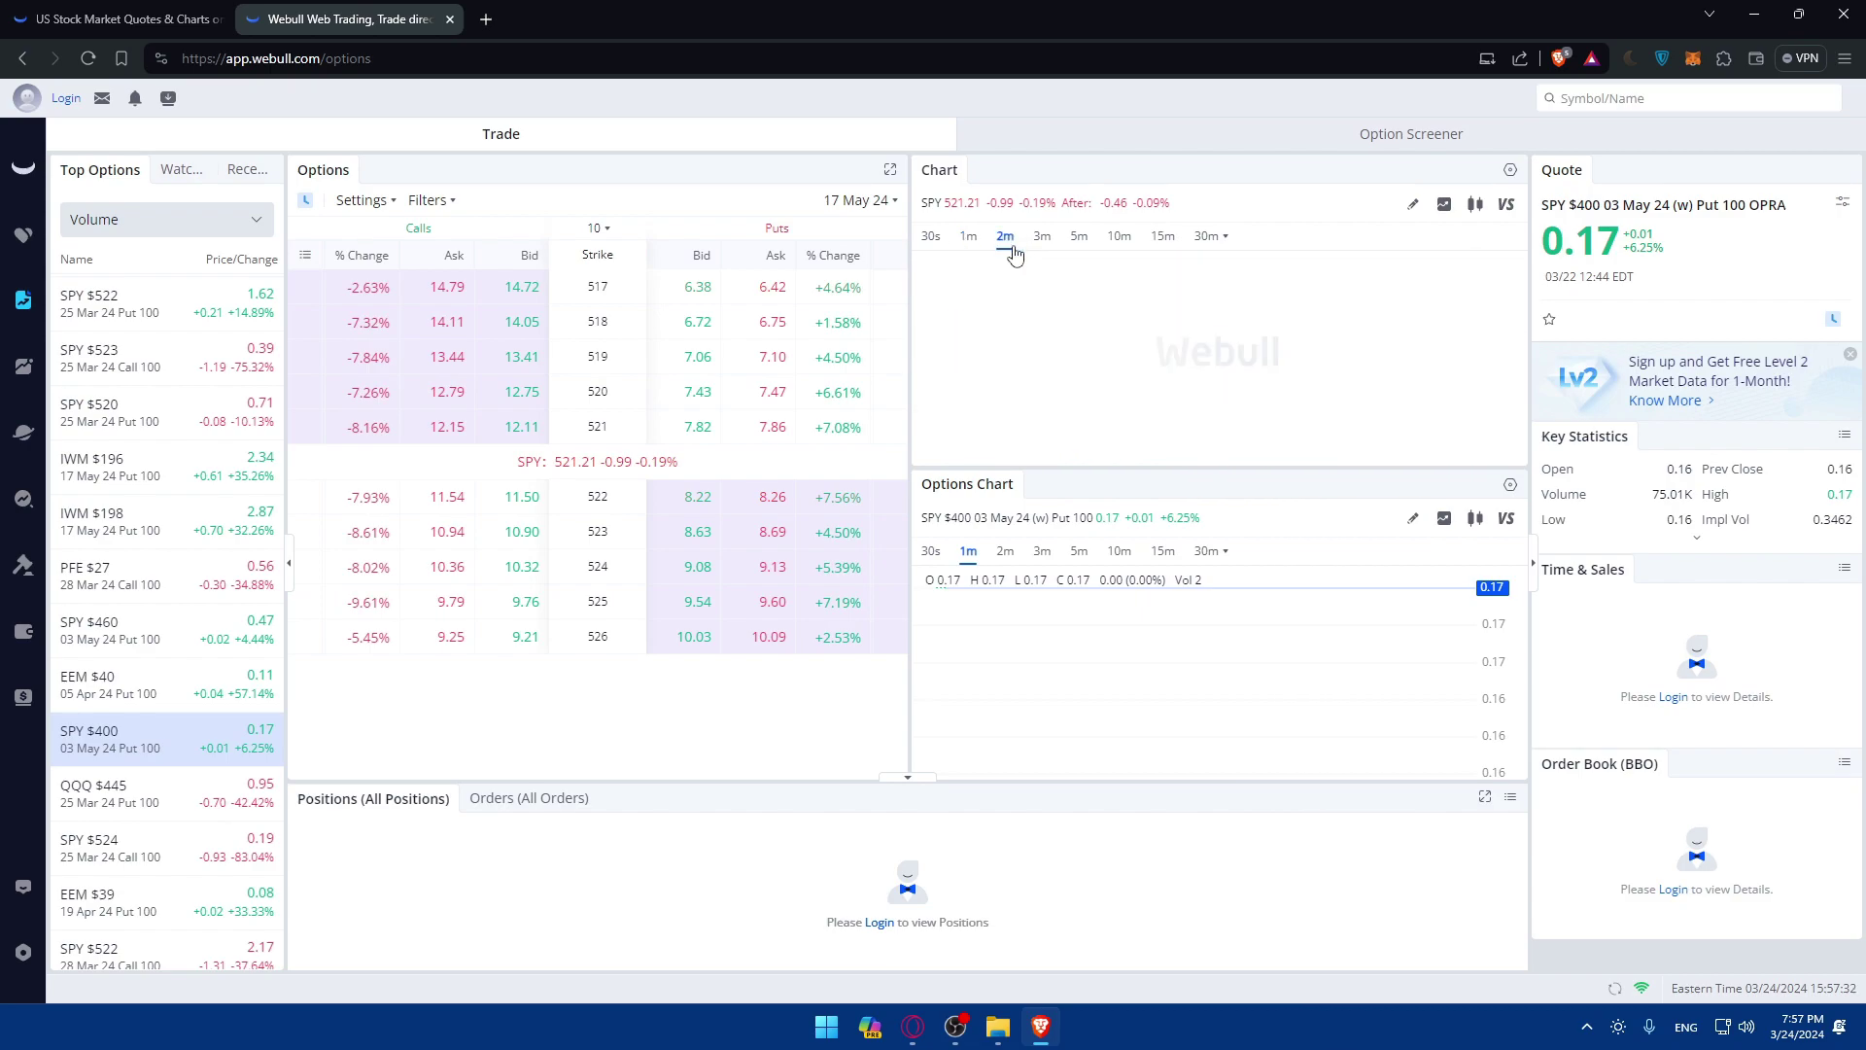
scroll(1330, 389, "up", 2)
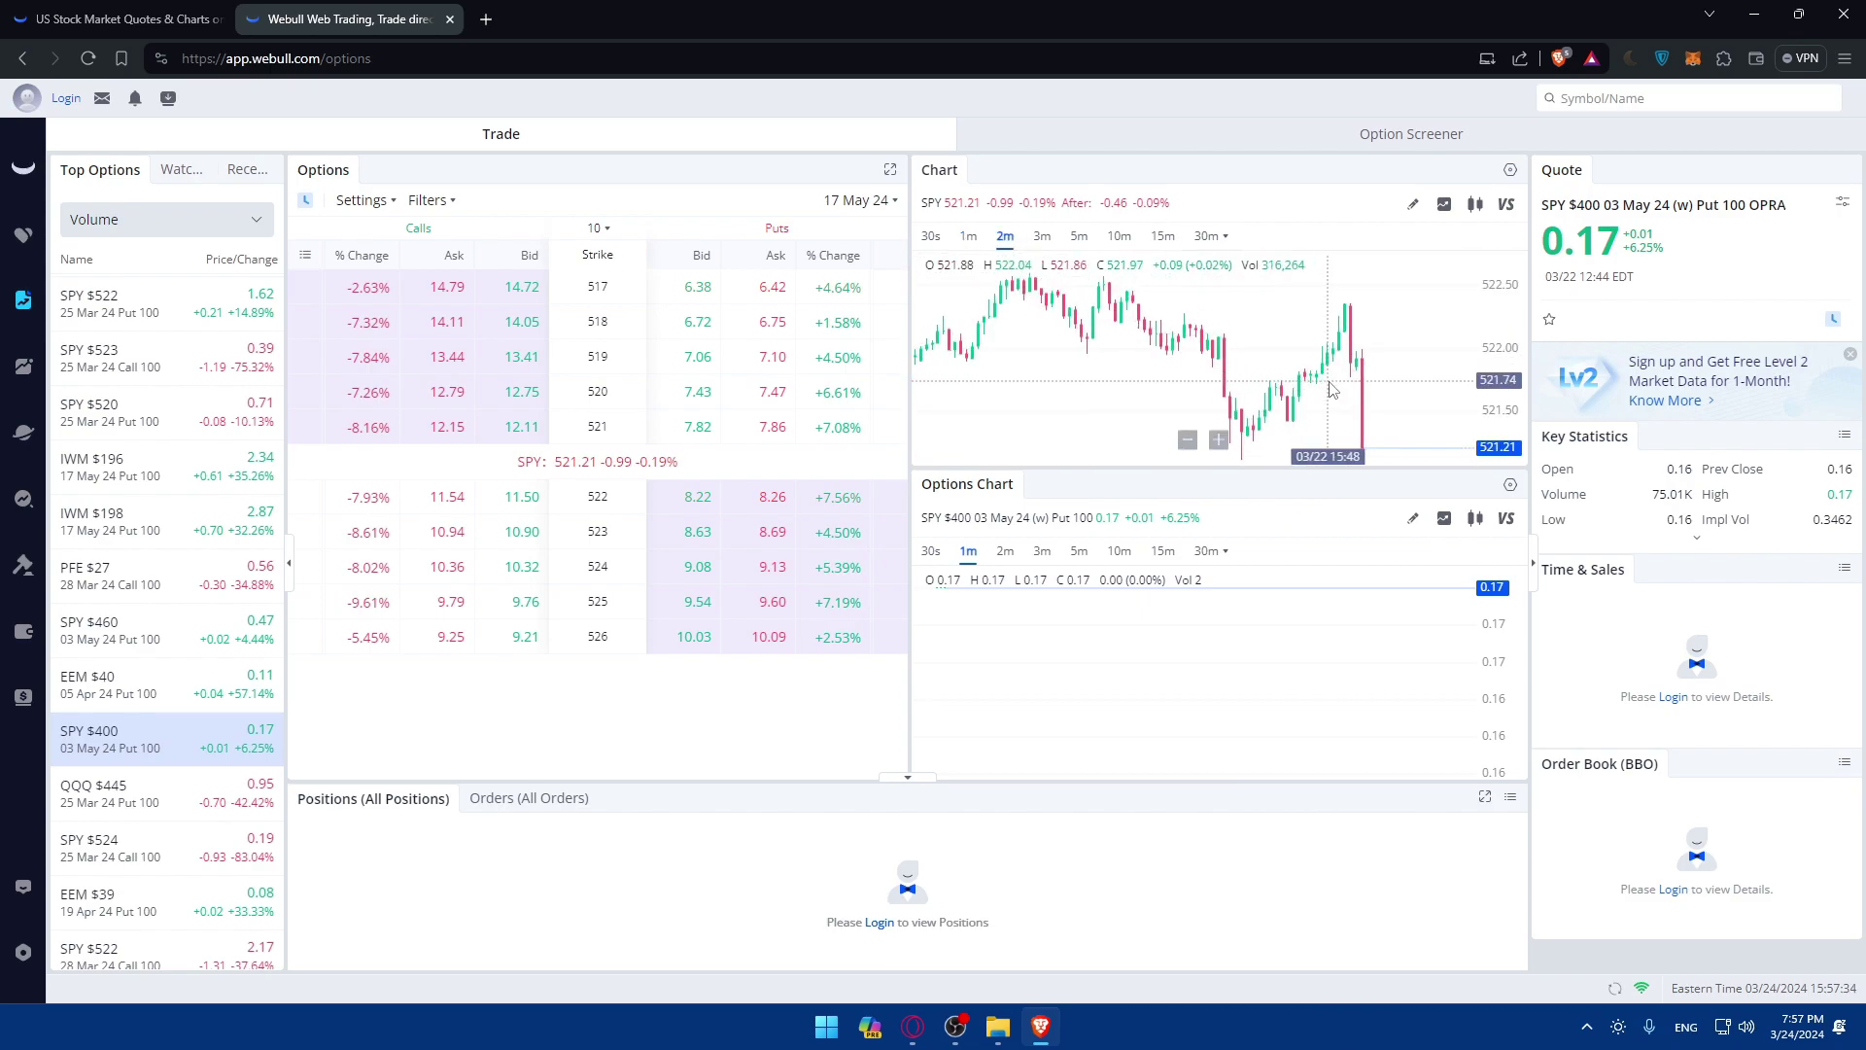
scroll(1330, 389, "up", 2)
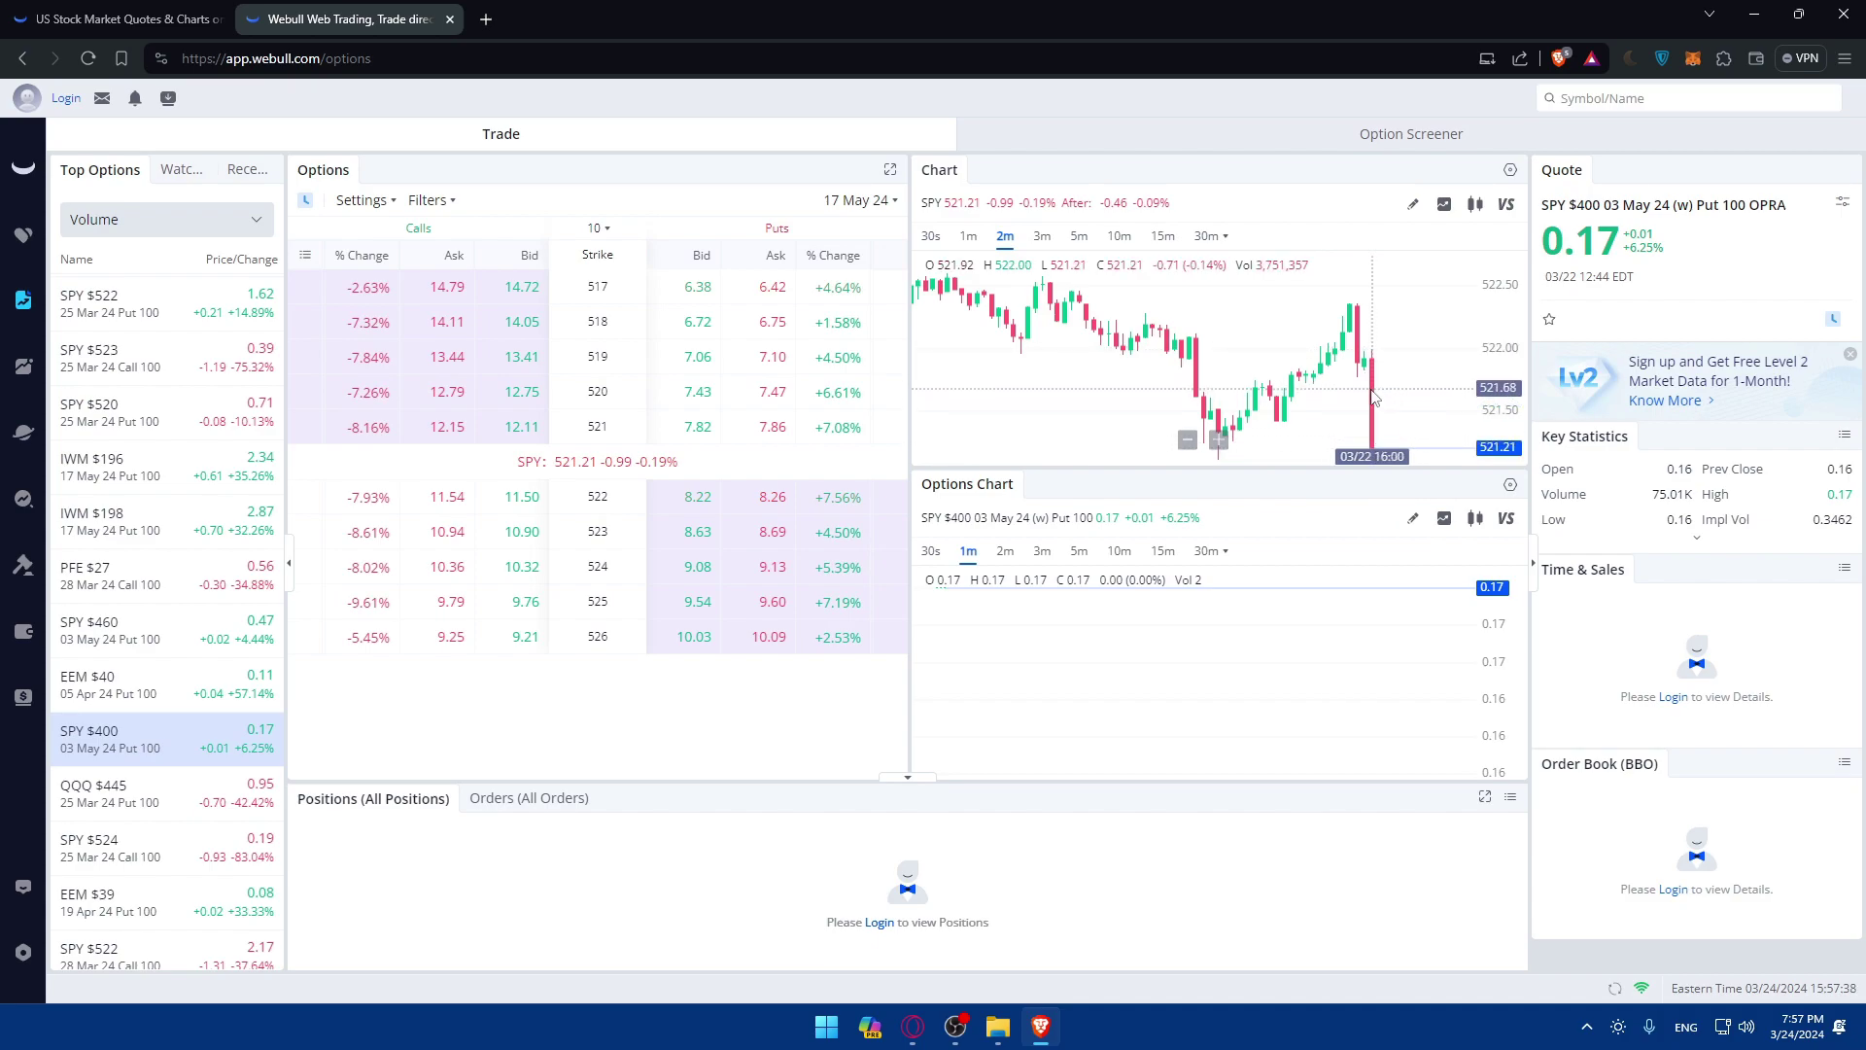
left_click(1162, 237)
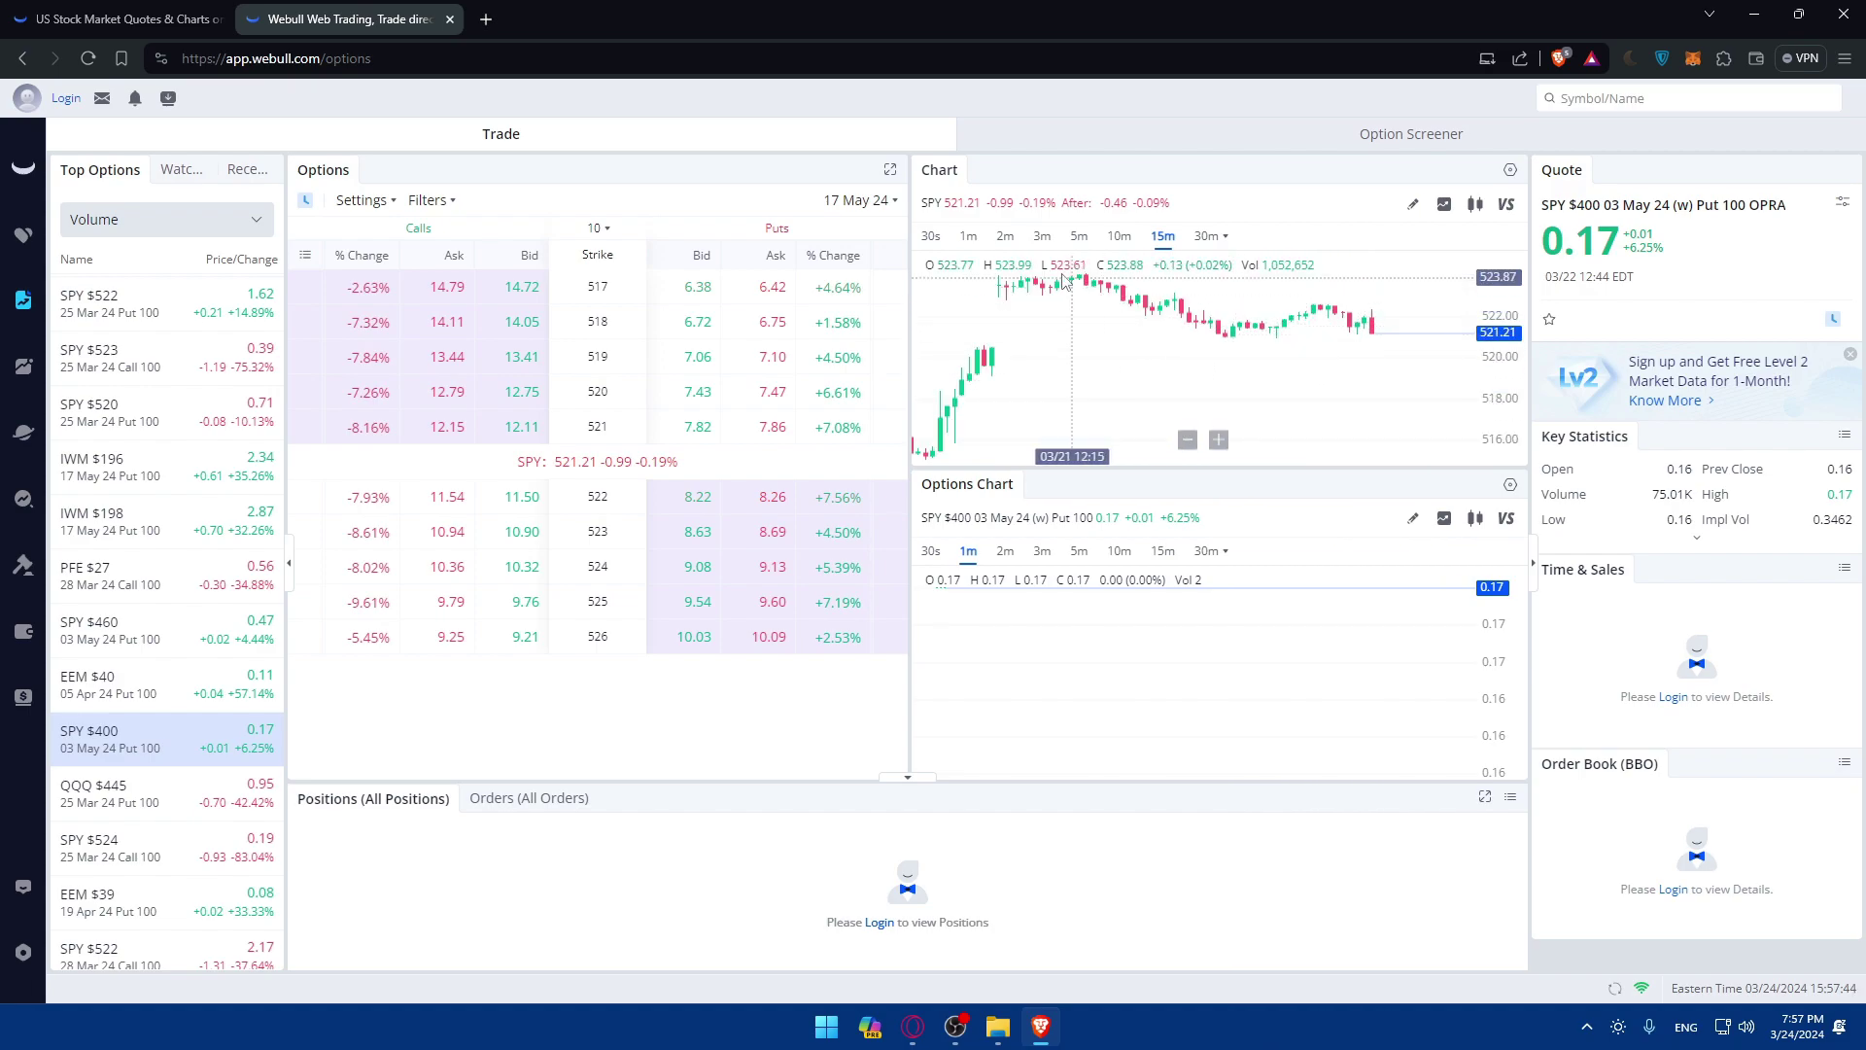
left_click(968, 237)
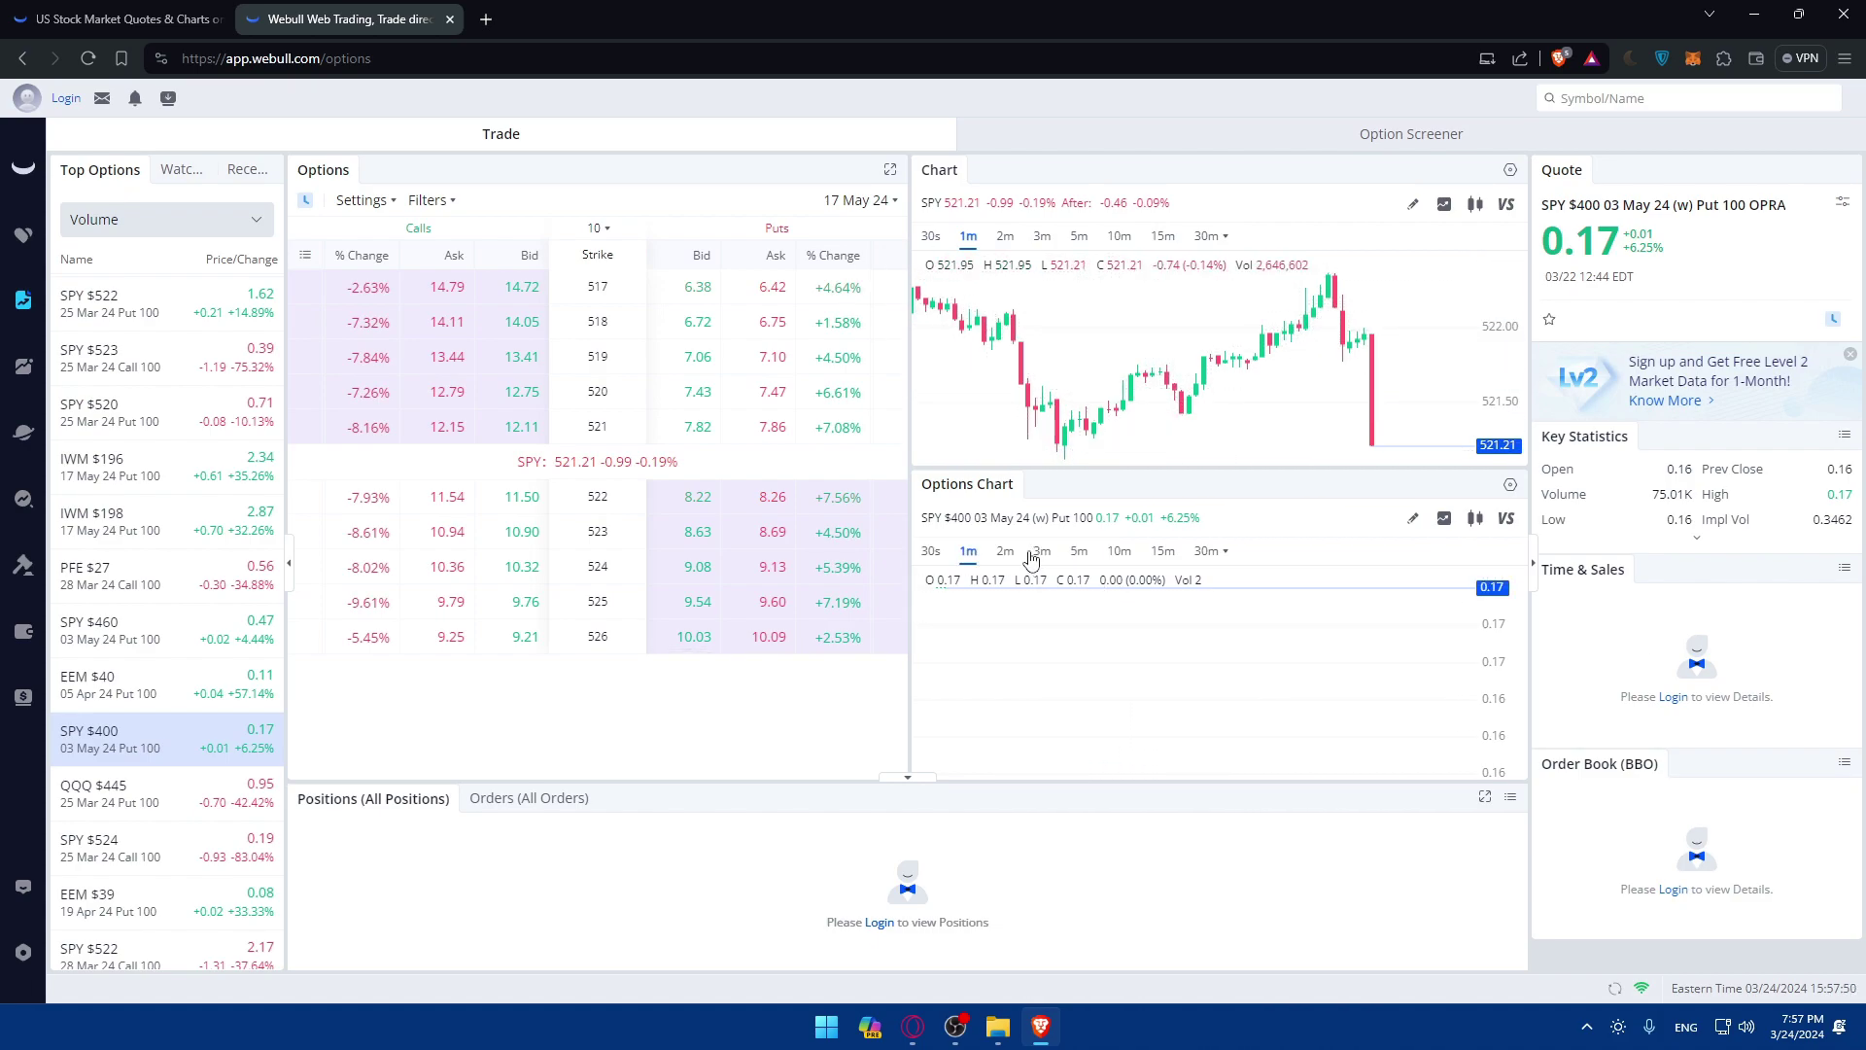
left_click(380, 209)
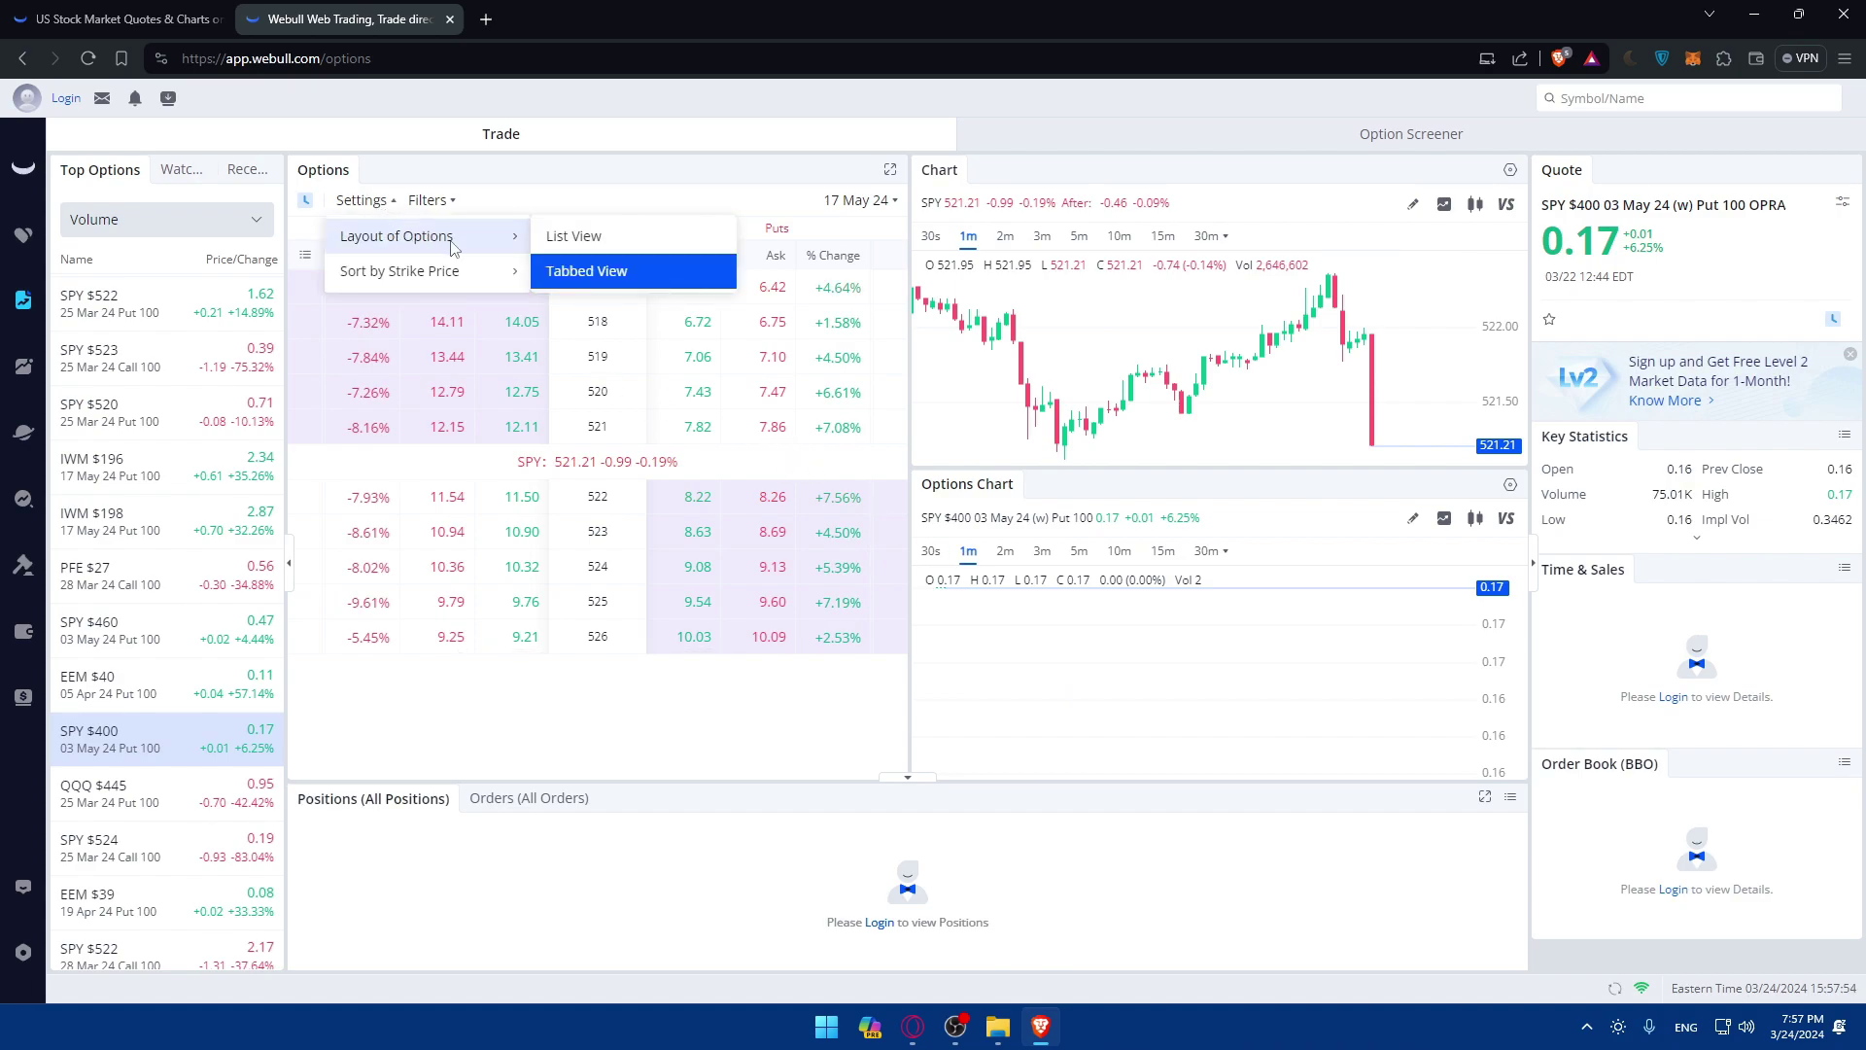
mouse_move(401, 271)
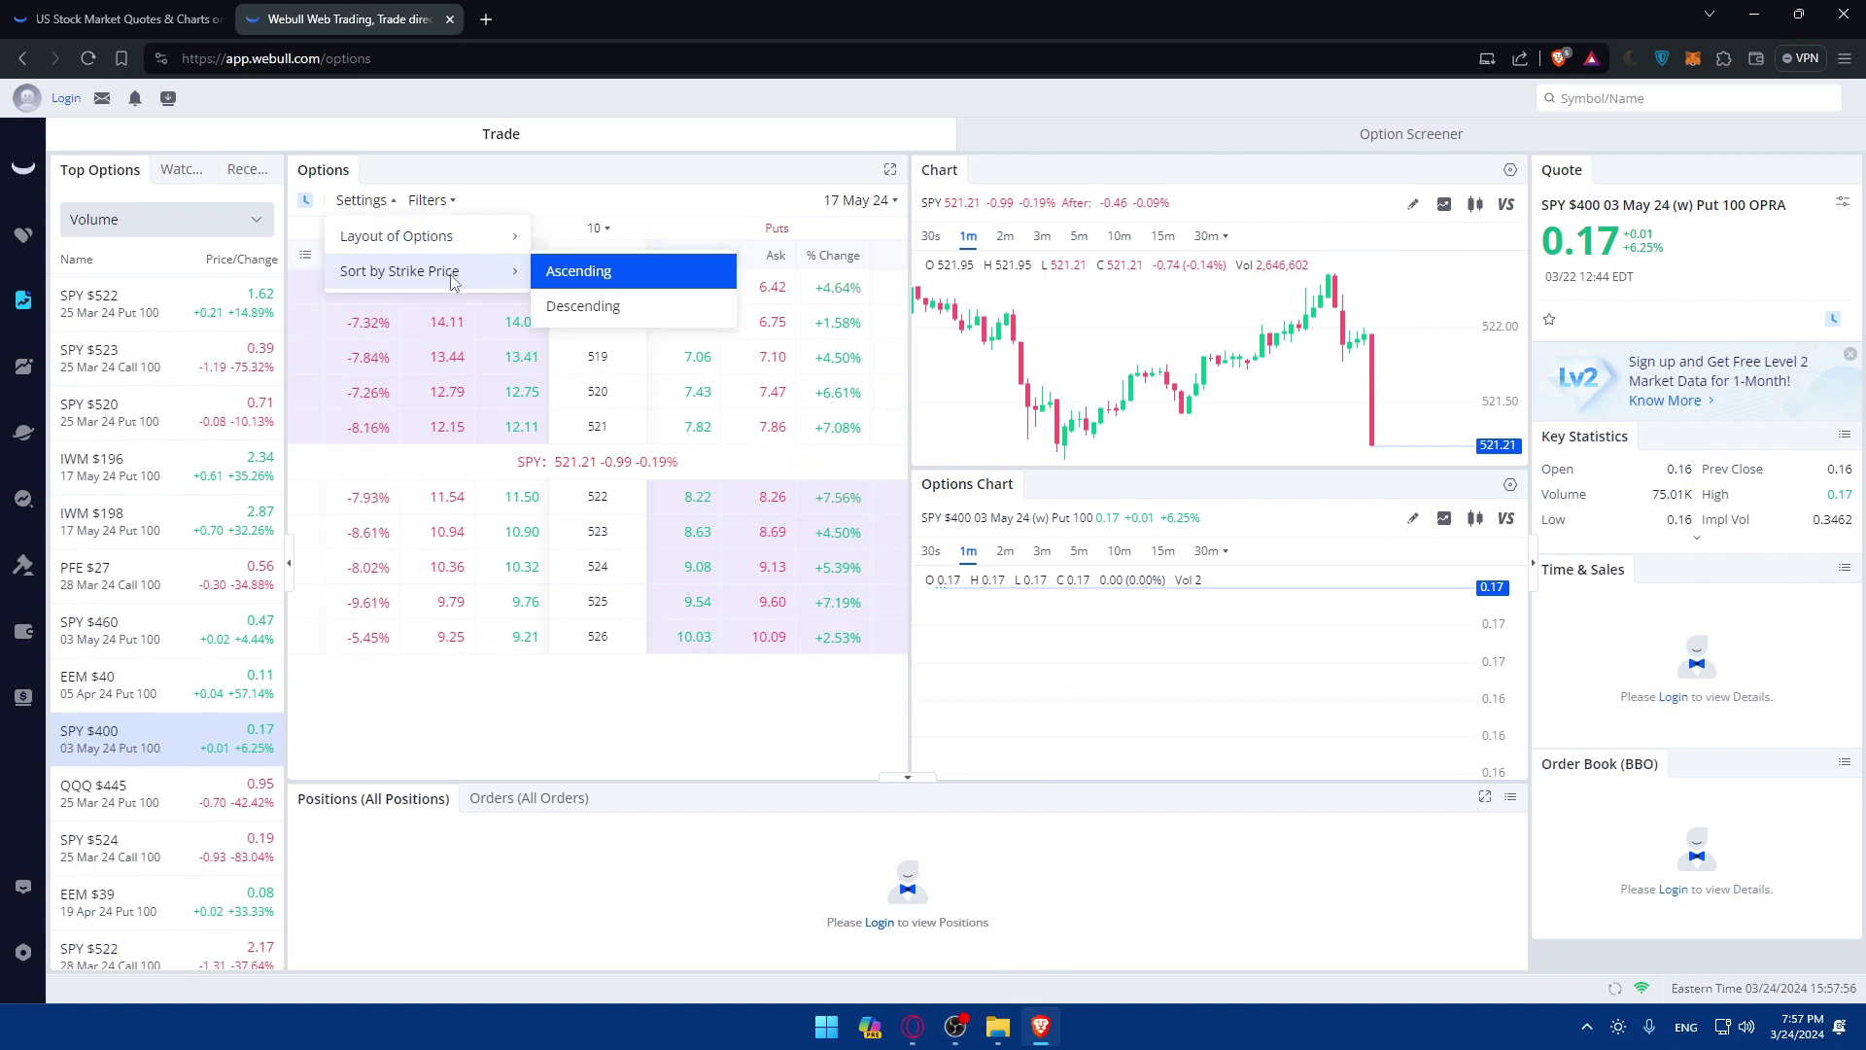
left_click(429, 199)
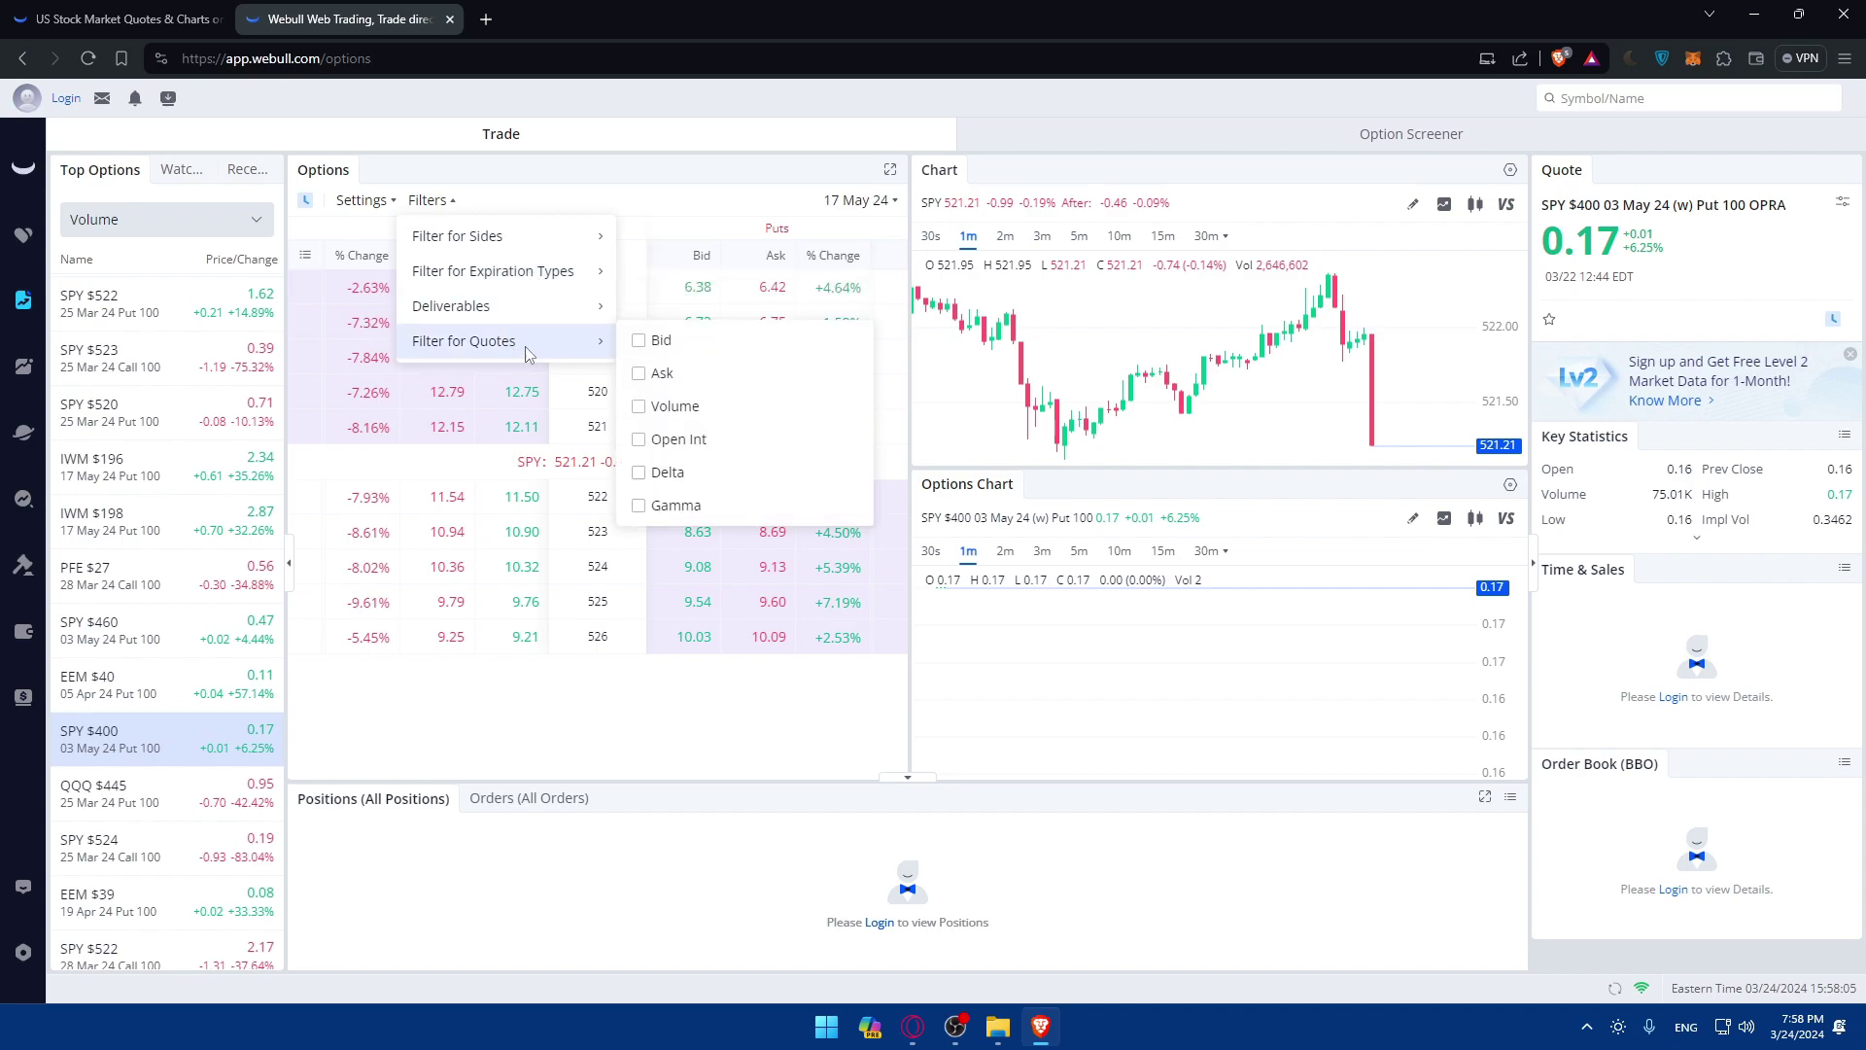
left_click(853, 204)
left_click(859, 214)
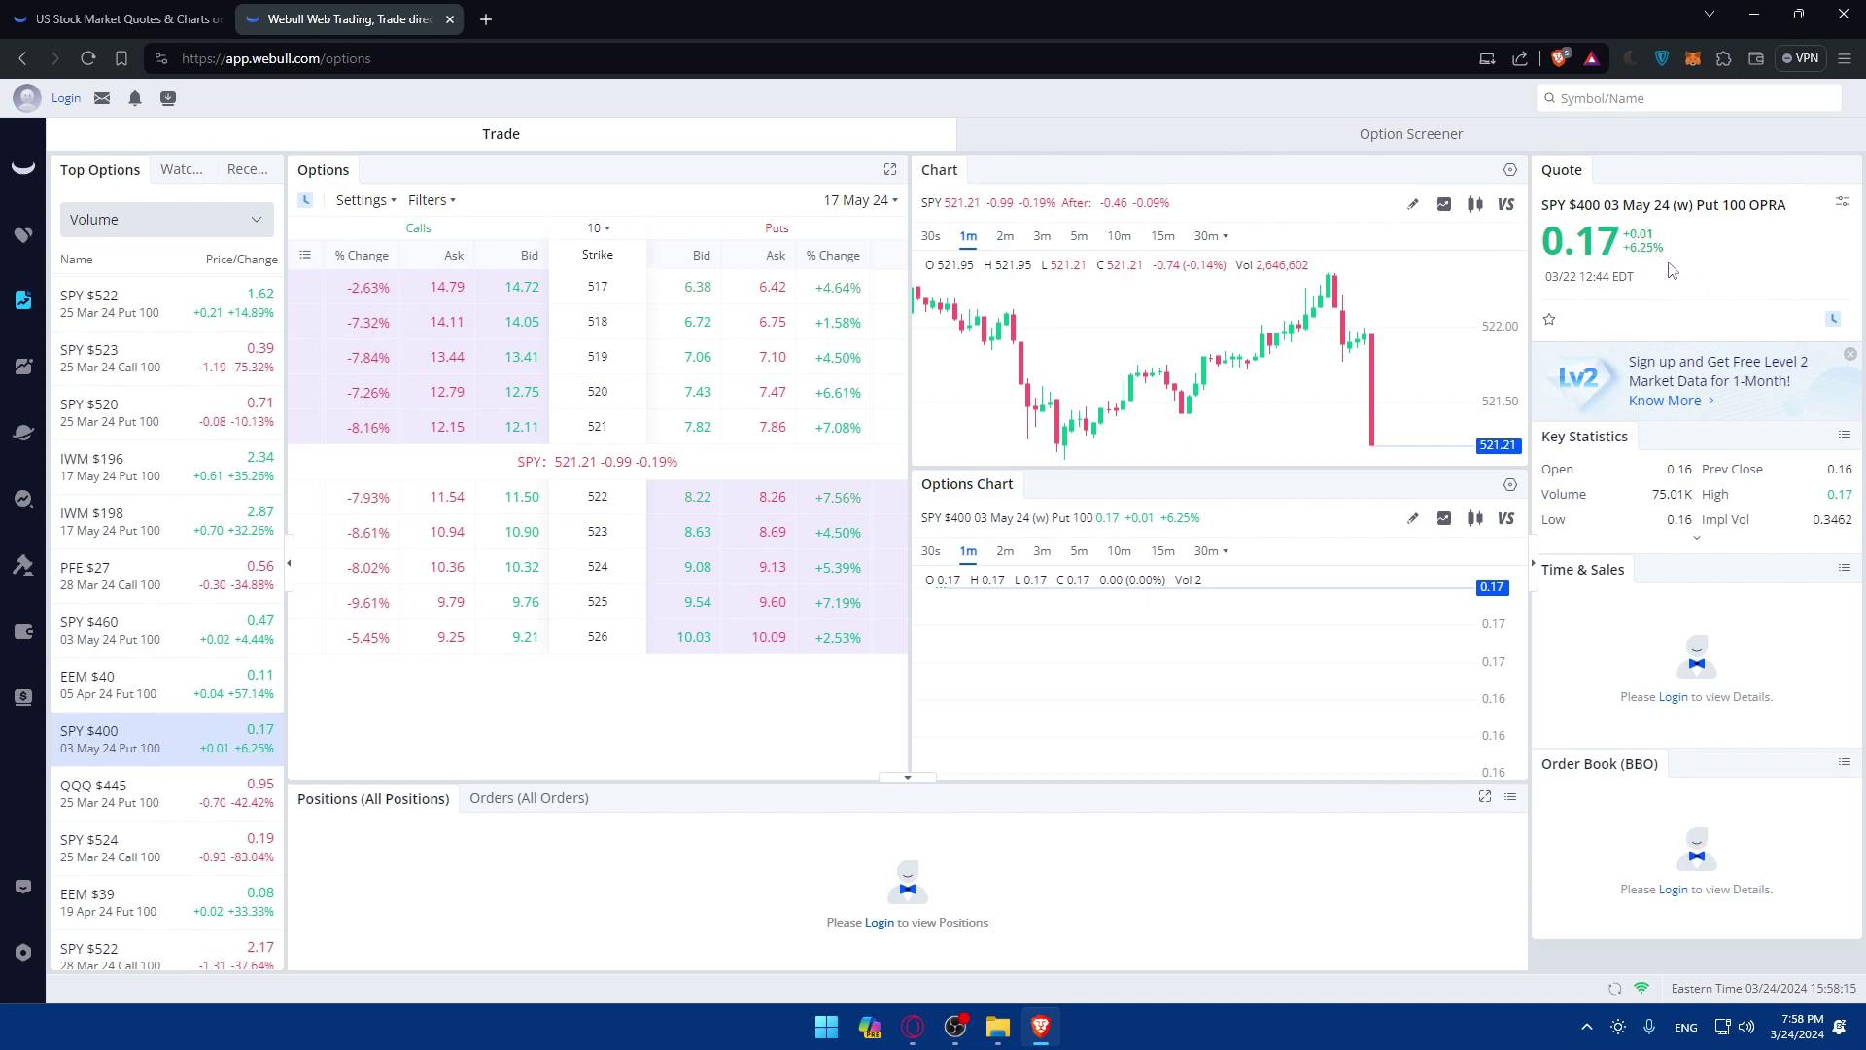
type("-")
key("BackSpace")
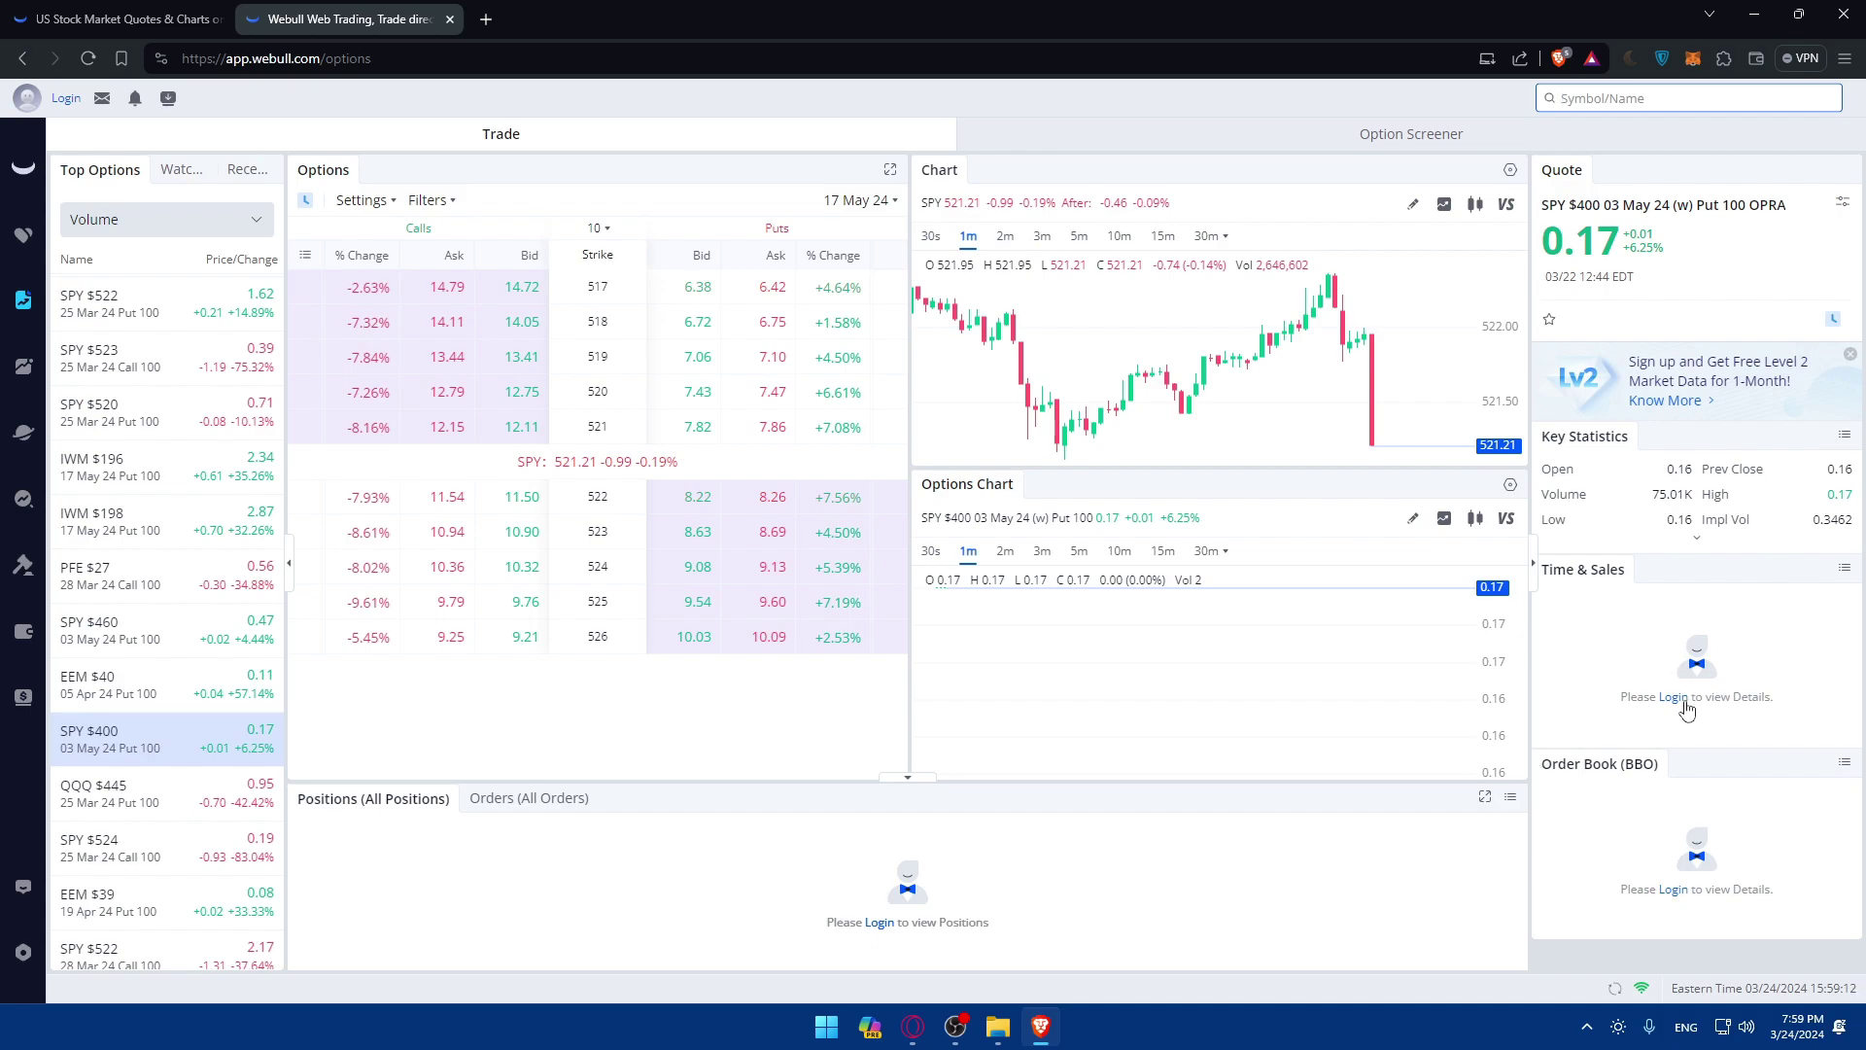
mouse_move(1466, 328)
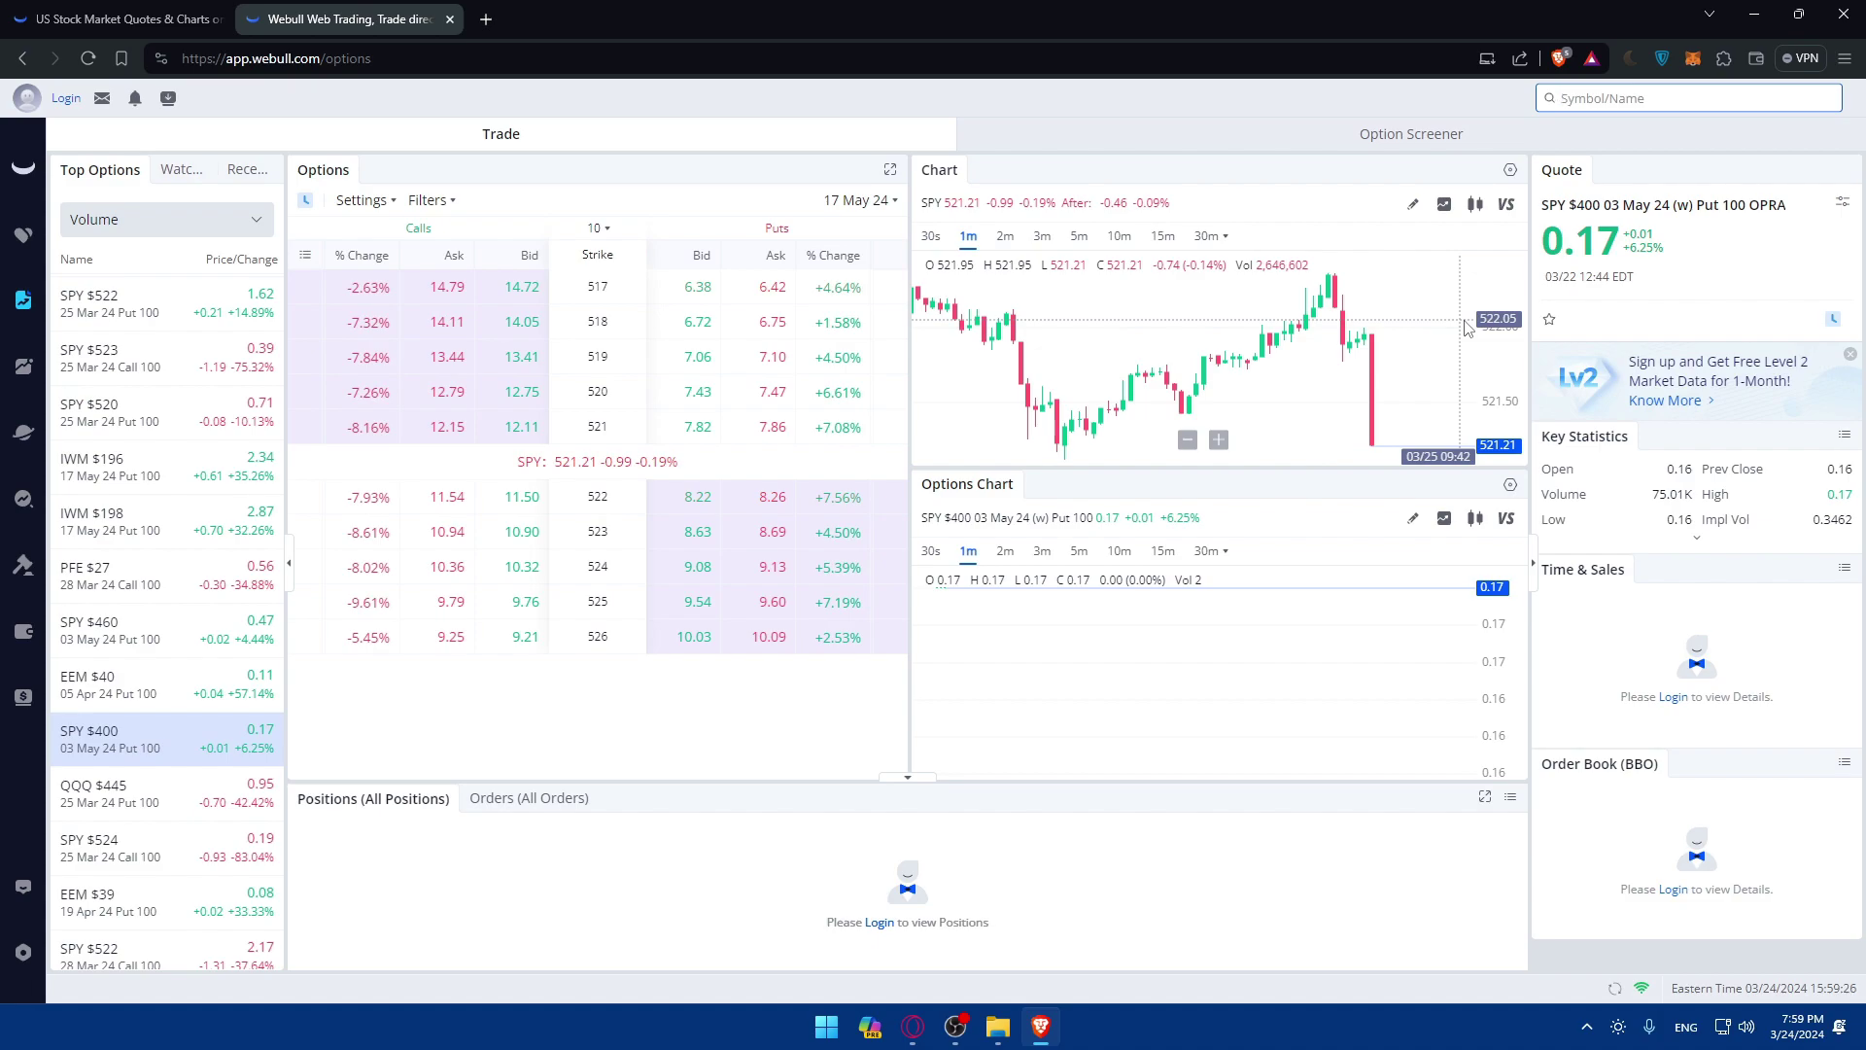
type("--")
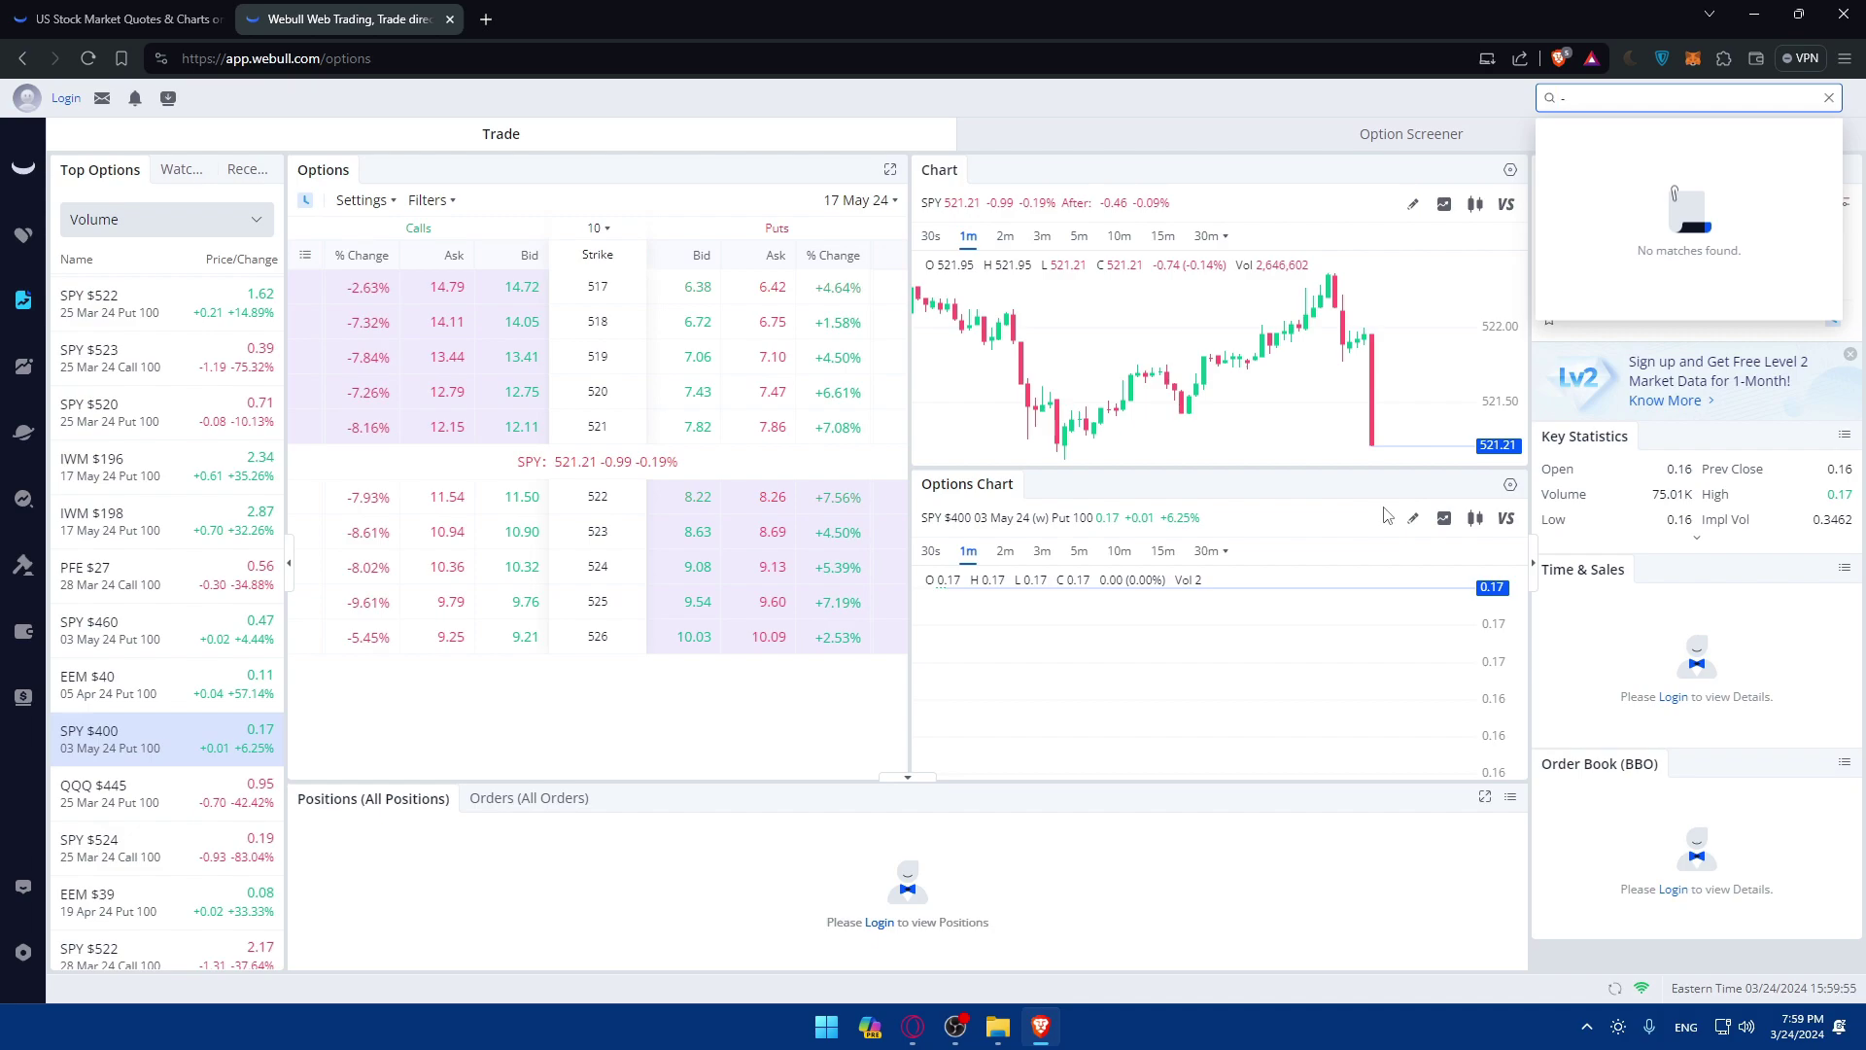
Dismiss the no-match symbol search results and leave the search box.
key("Escape")
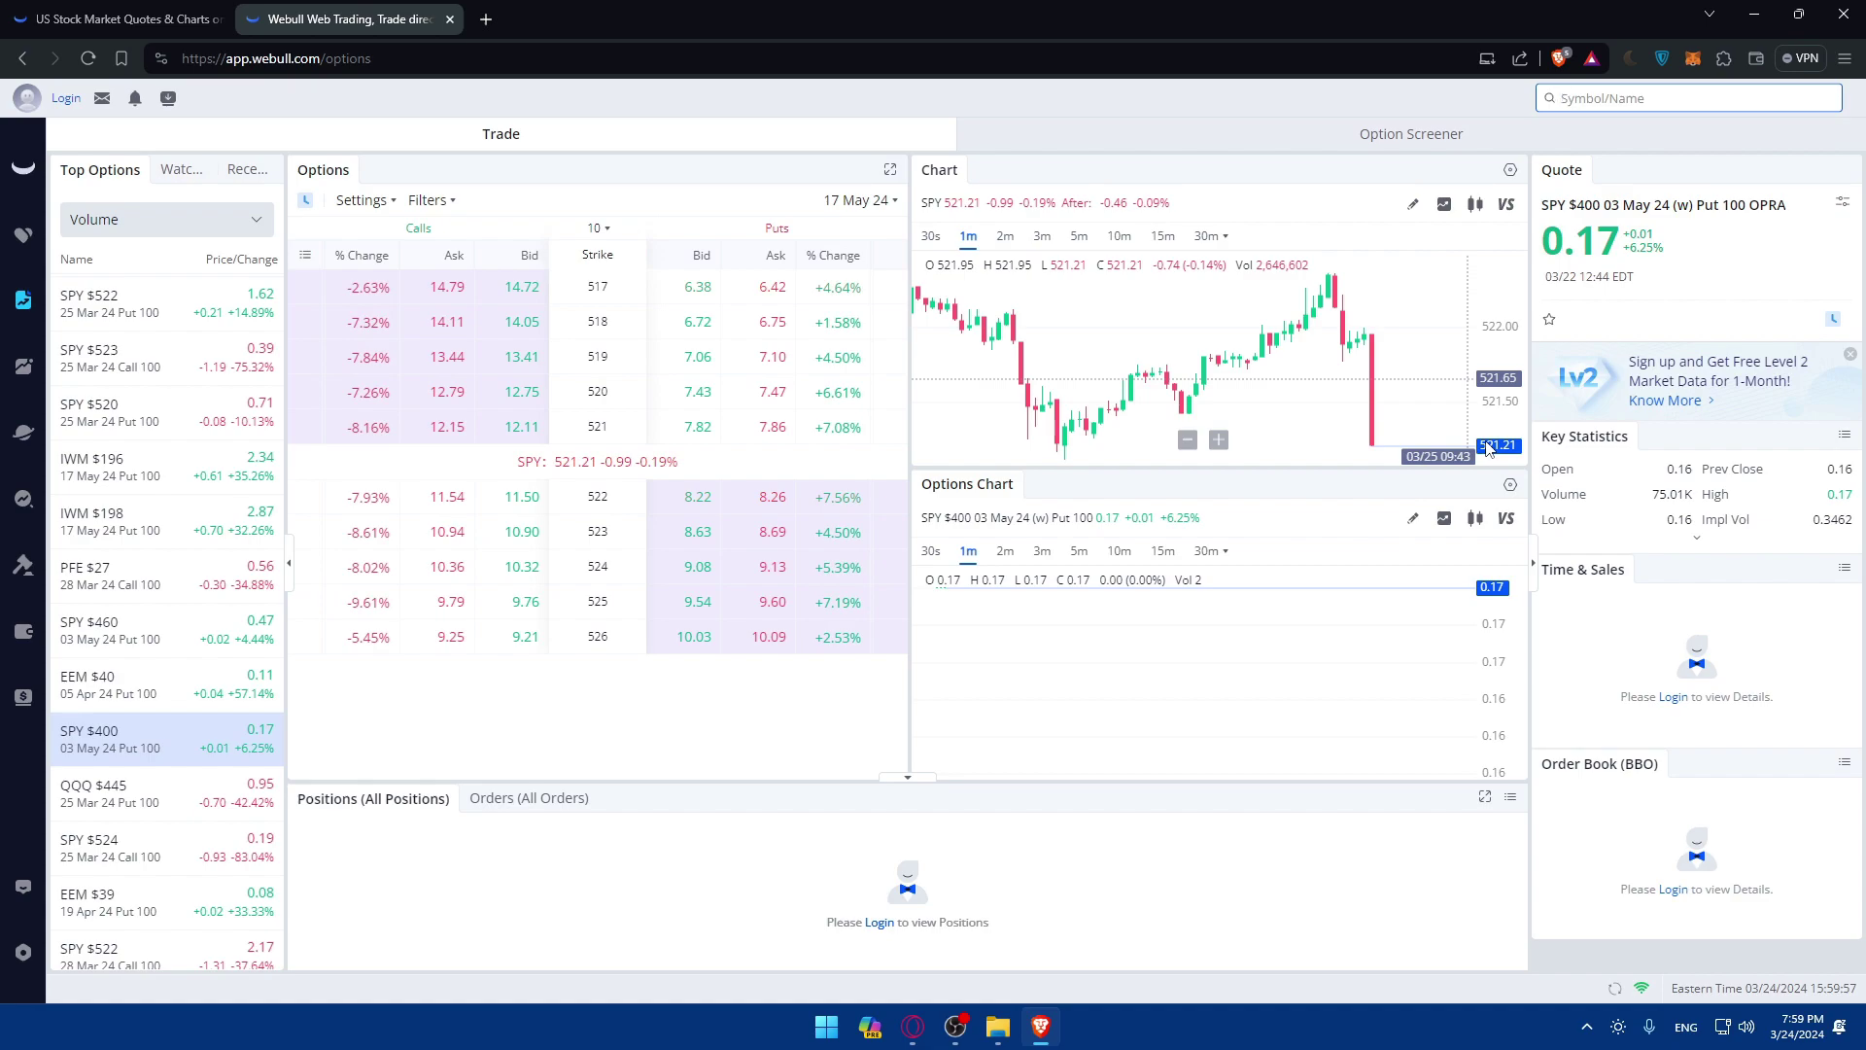
left_click(1190, 116)
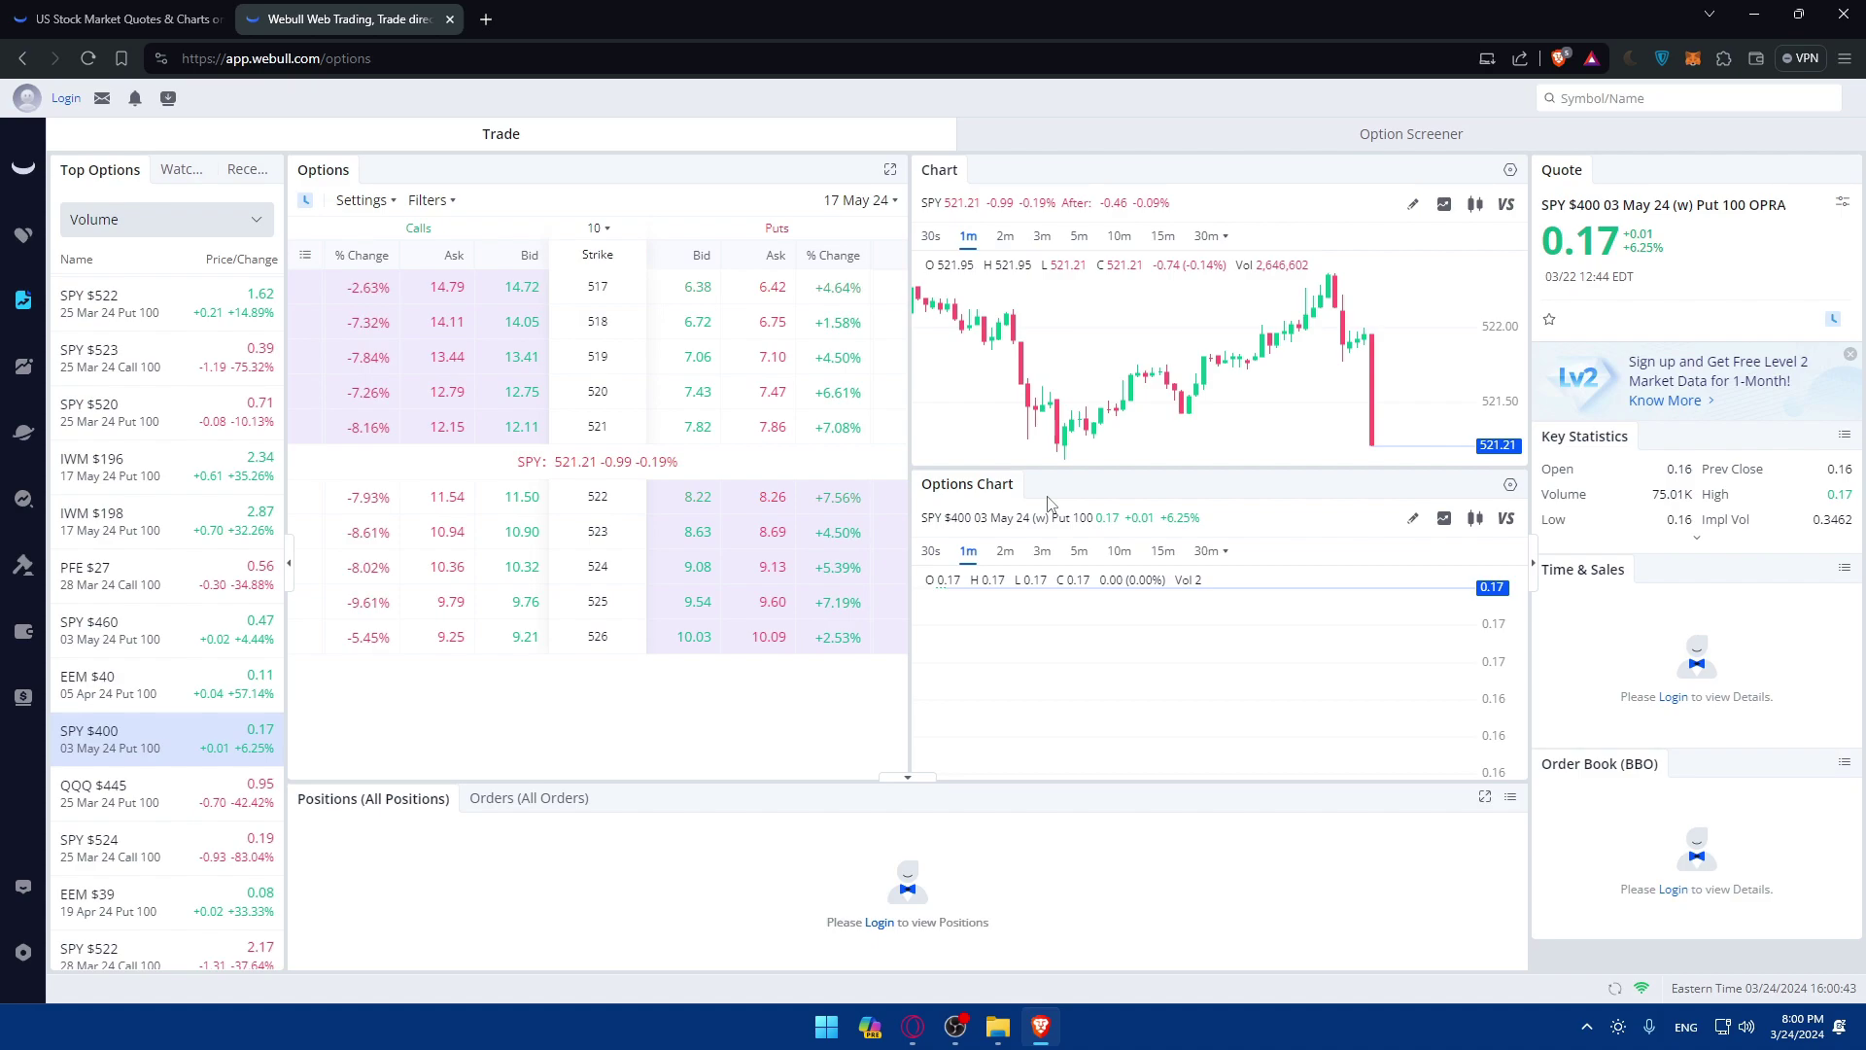
type("--")
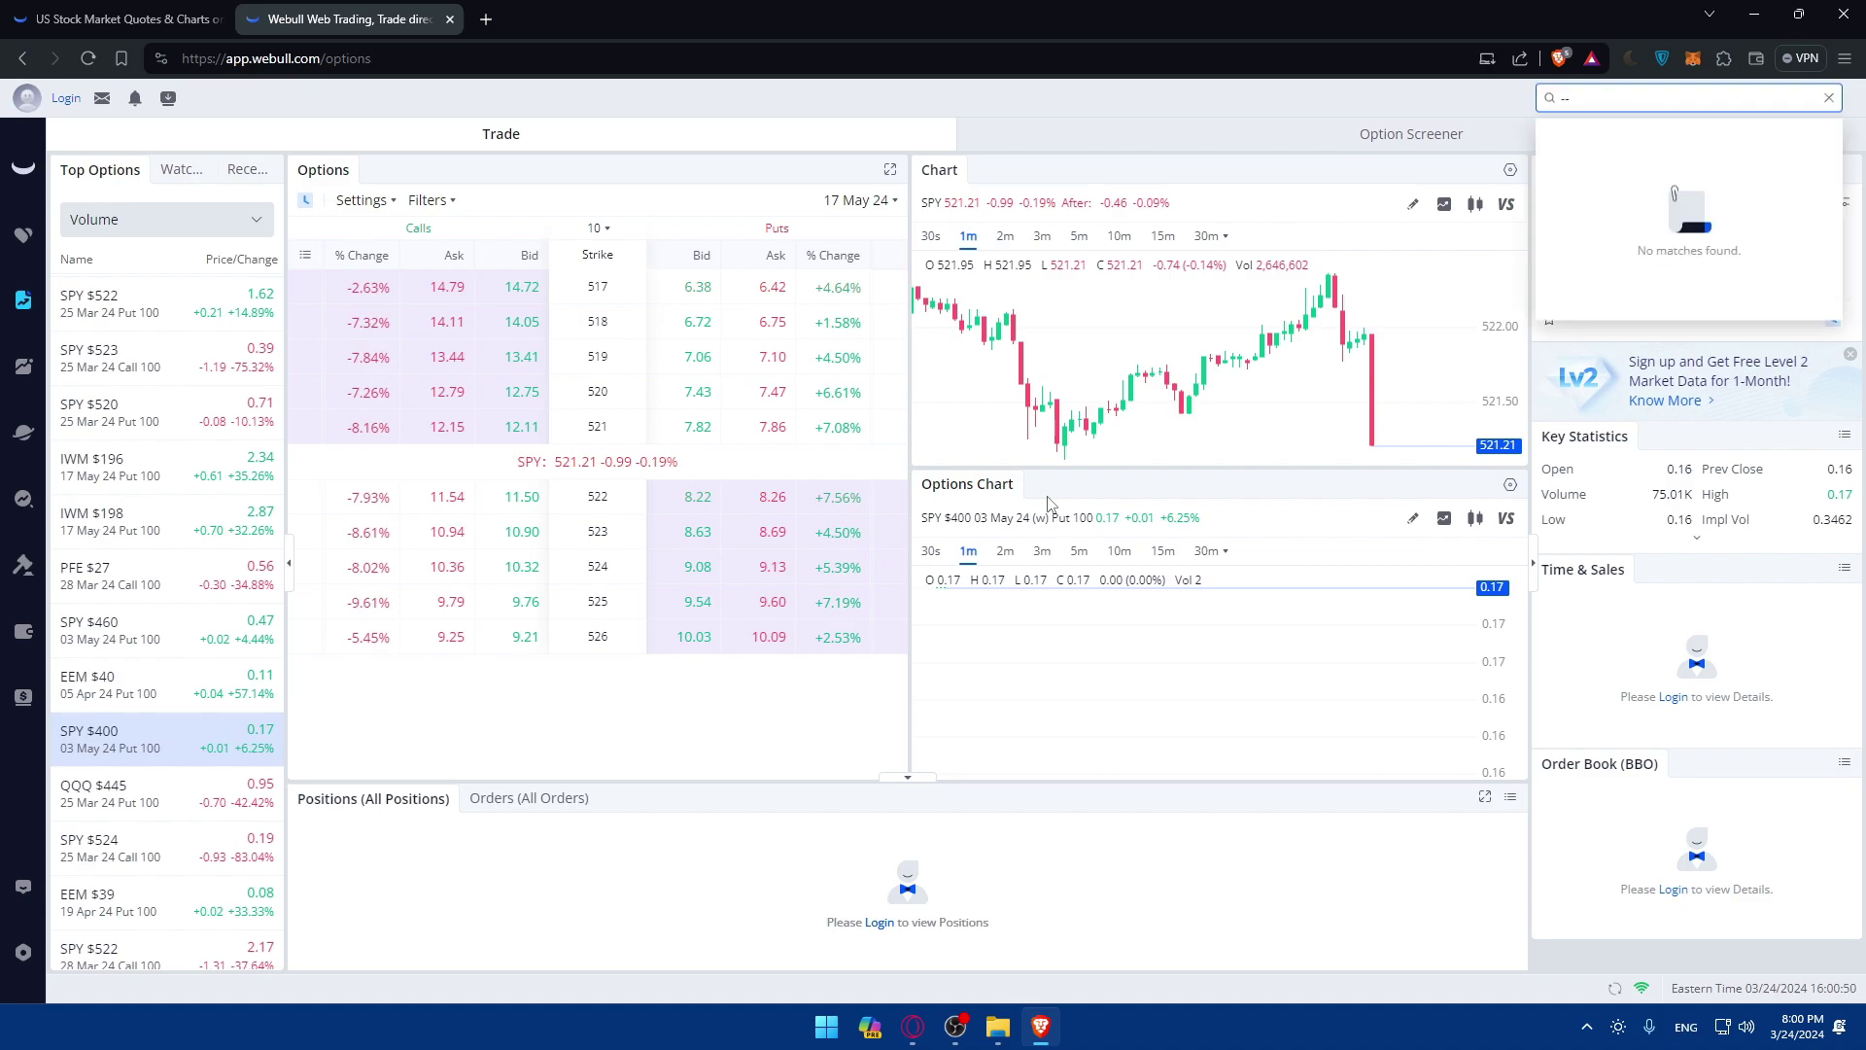